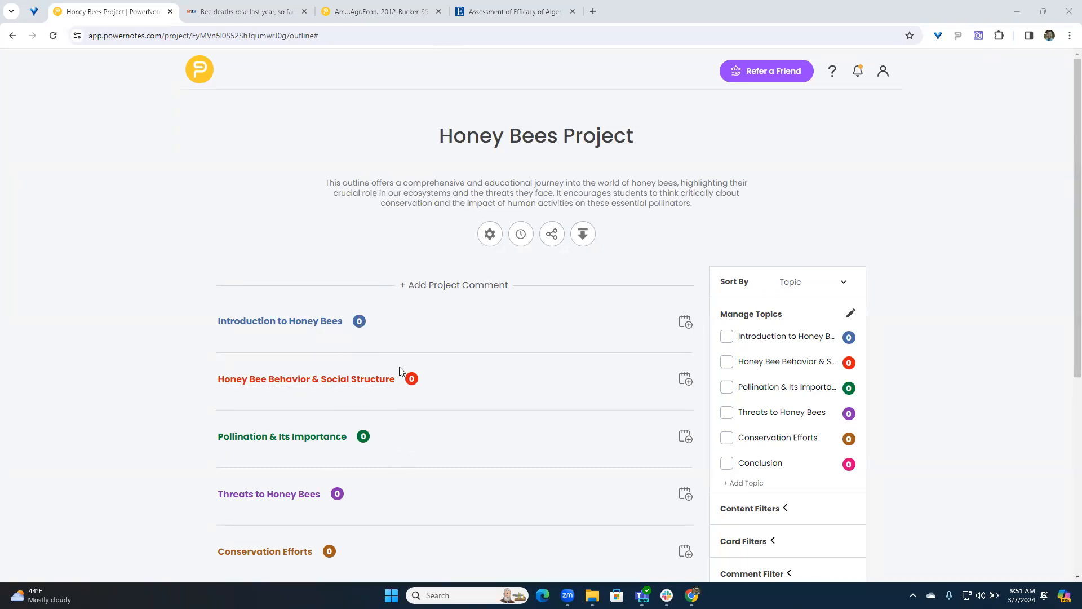
Switch to the NPR honeybee deaths article and open the Honey Bees Project sidebar beside it, slightly narrowed
{"action": "mouse_move", "coordinate": [367, 321]}
{"action": "left_click", "coordinate": [272, 12]}
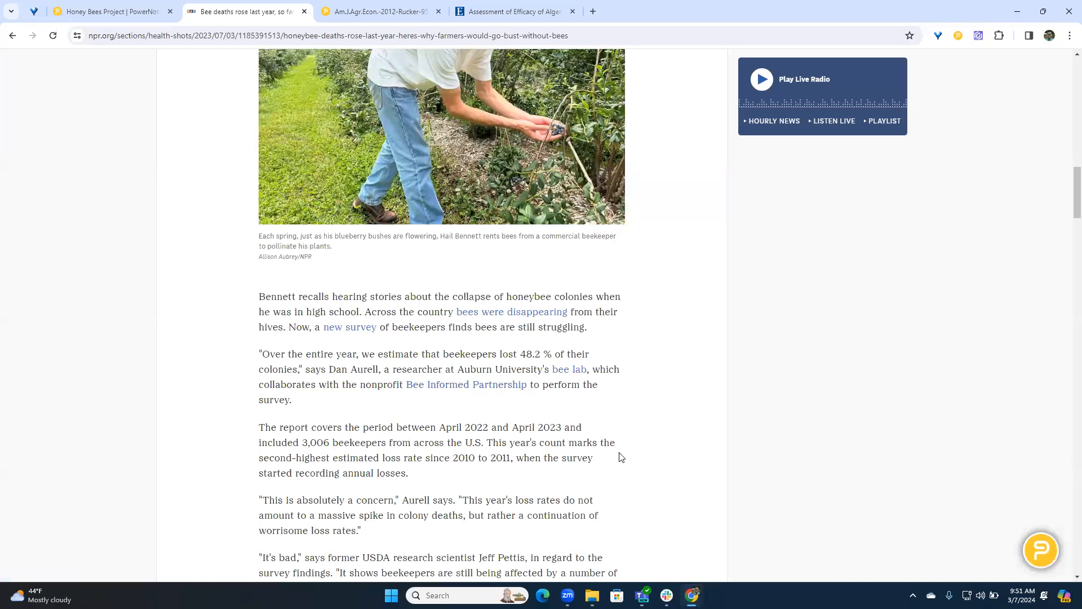
{"action": "left_click", "coordinate": [1041, 550]}
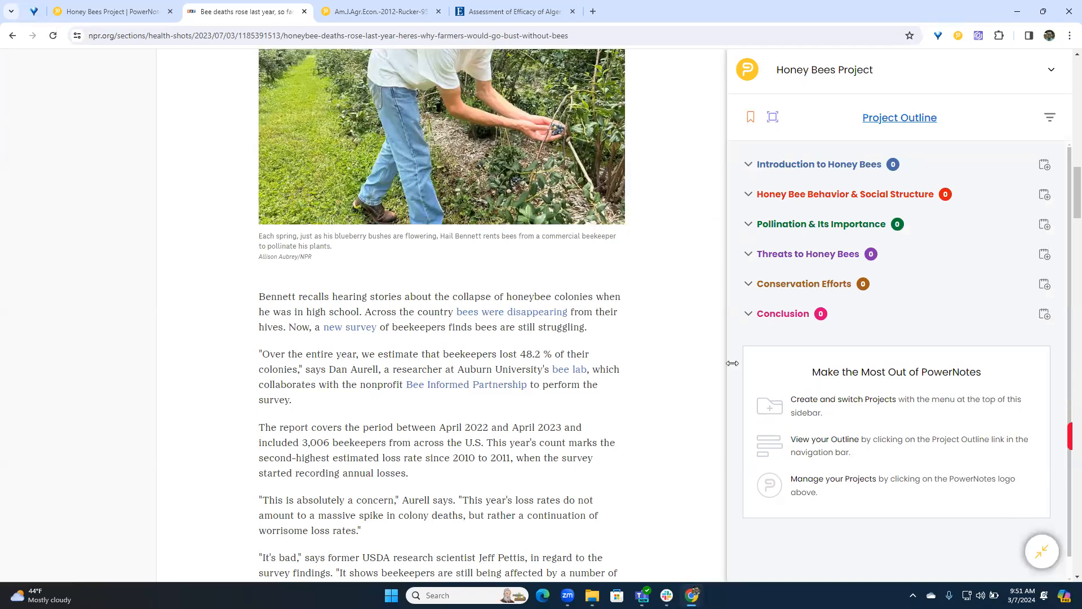
{"action": "left_click_drag", "start_coordinate": [728, 364], "coordinate": [740, 365]}
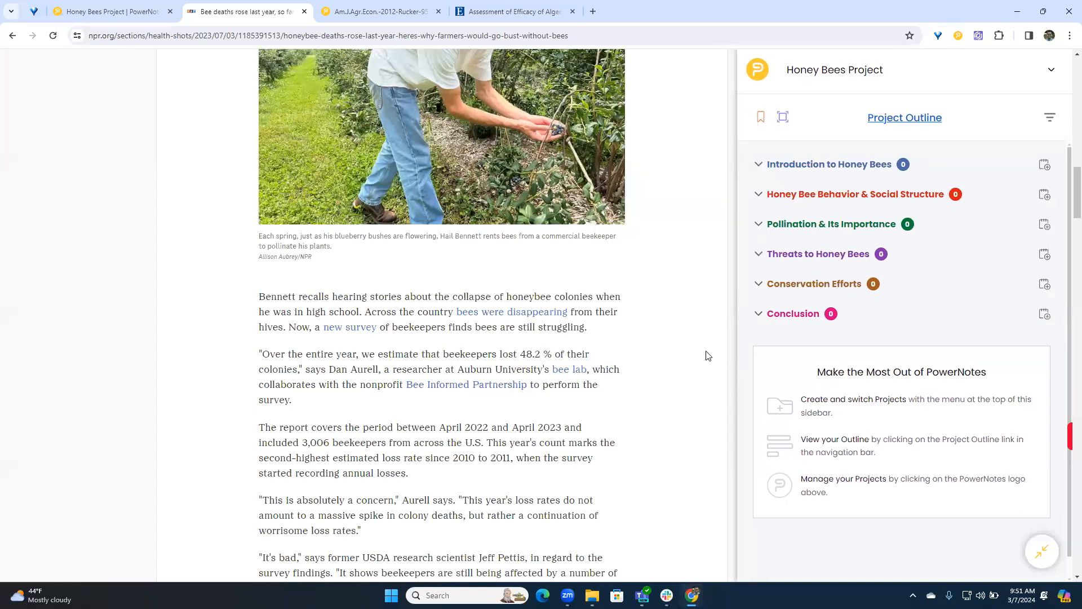
Look through the article from its headline down to the paragraphs about the beekeeper survey
{"action": "scroll", "coordinate": [454, 372], "scroll_direction": "up", "scroll_amount": 5}
{"action": "scroll", "coordinate": [473, 299], "scroll_direction": "up", "scroll_amount": 10}
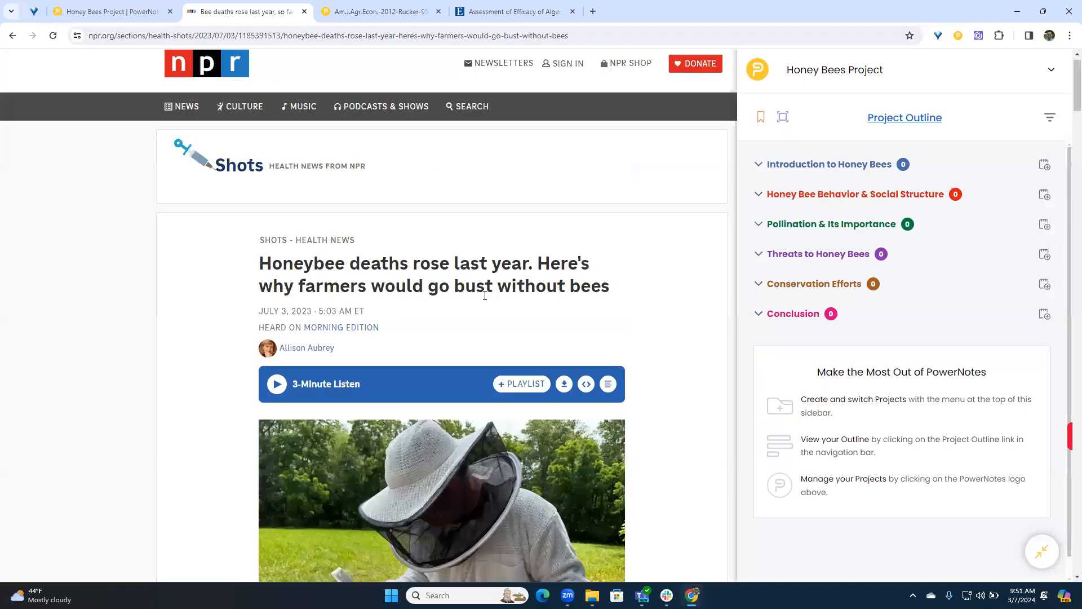
{"action": "scroll", "coordinate": [509, 319], "scroll_direction": "up", "scroll_amount": 1}
{"action": "scroll", "coordinate": [537, 312], "scroll_direction": "down", "scroll_amount": 5}
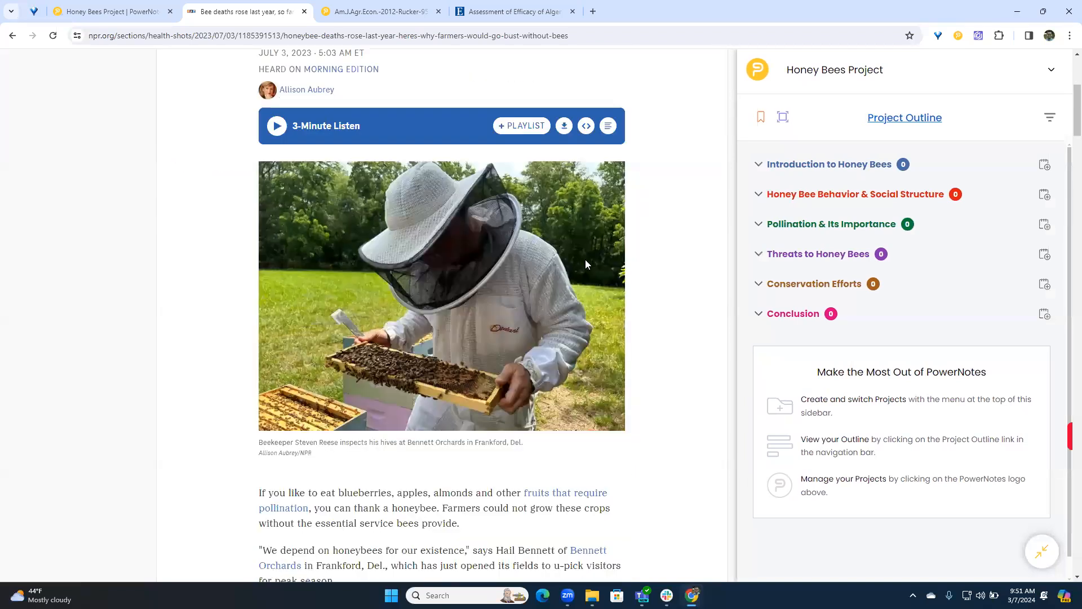
{"action": "scroll", "coordinate": [393, 214], "scroll_direction": "down", "scroll_amount": 7}
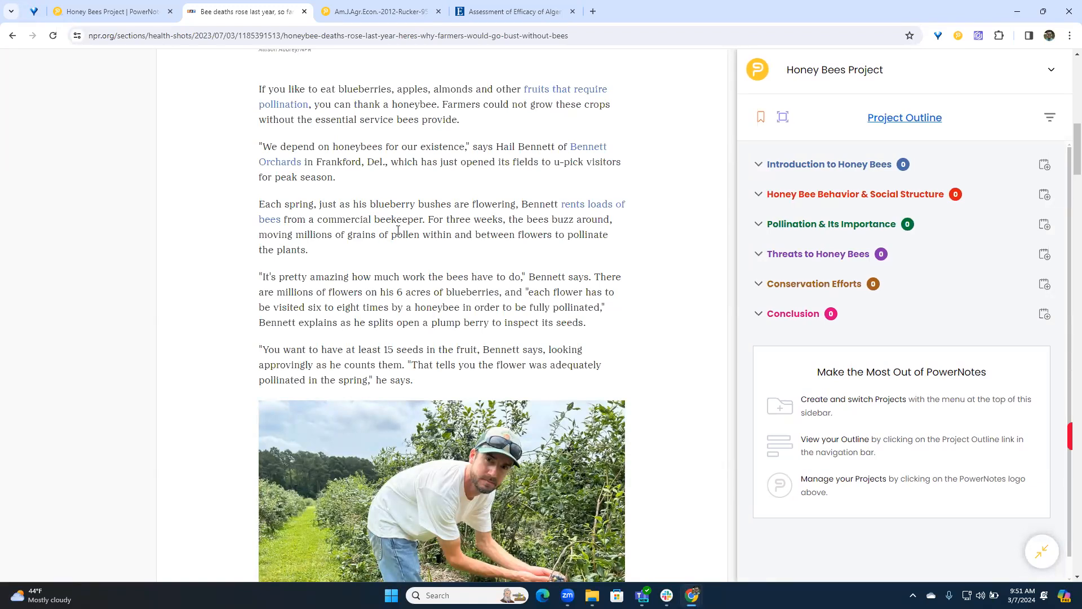
{"action": "scroll", "coordinate": [402, 231], "scroll_direction": "down", "scroll_amount": 3}
{"action": "scroll", "coordinate": [401, 213], "scroll_direction": "down", "scroll_amount": 2}
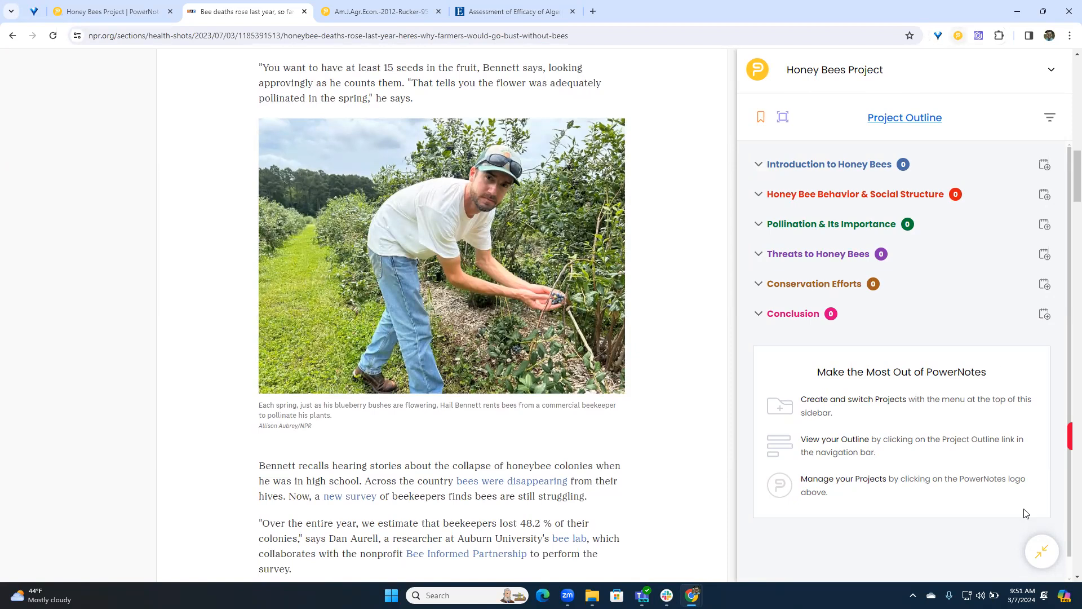
Collapse the project sidebar and reopen it beside the article
{"action": "left_click", "coordinate": [1041, 551]}
{"action": "left_click", "coordinate": [1039, 552]}
{"action": "left_click", "coordinate": [1040, 551]}
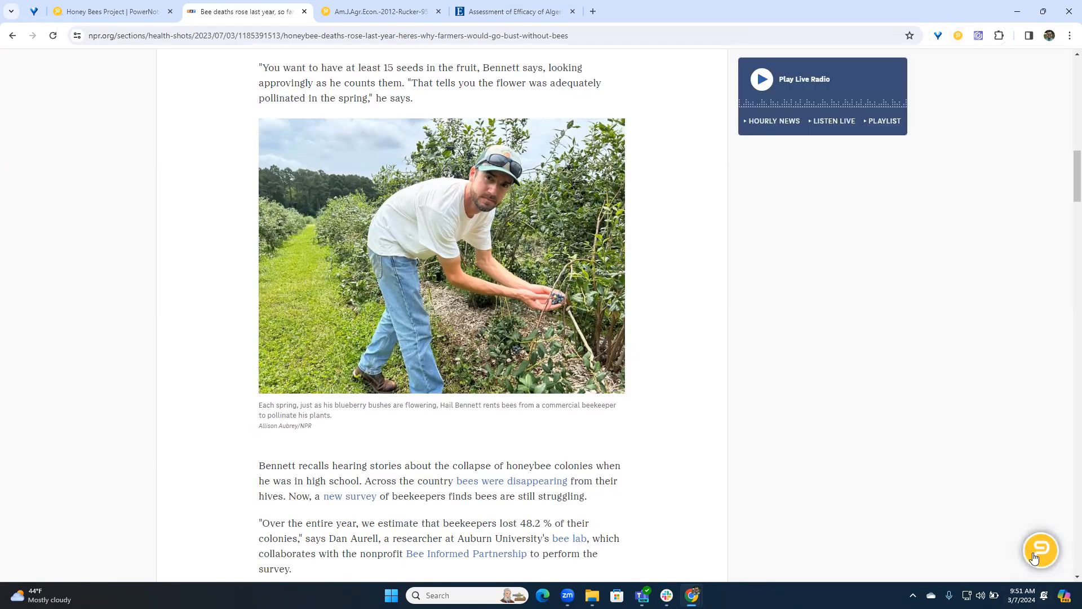
{"action": "left_click", "coordinate": [1040, 551]}
Save the paragraph beginning "The report covers the period" under Threats to Honey Bees with the note "Notes. Summarize."
{"action": "scroll", "coordinate": [315, 446], "scroll_direction": "down", "scroll_amount": 1}
{"action": "scroll", "coordinate": [330, 418], "scroll_direction": "down", "scroll_amount": 2}
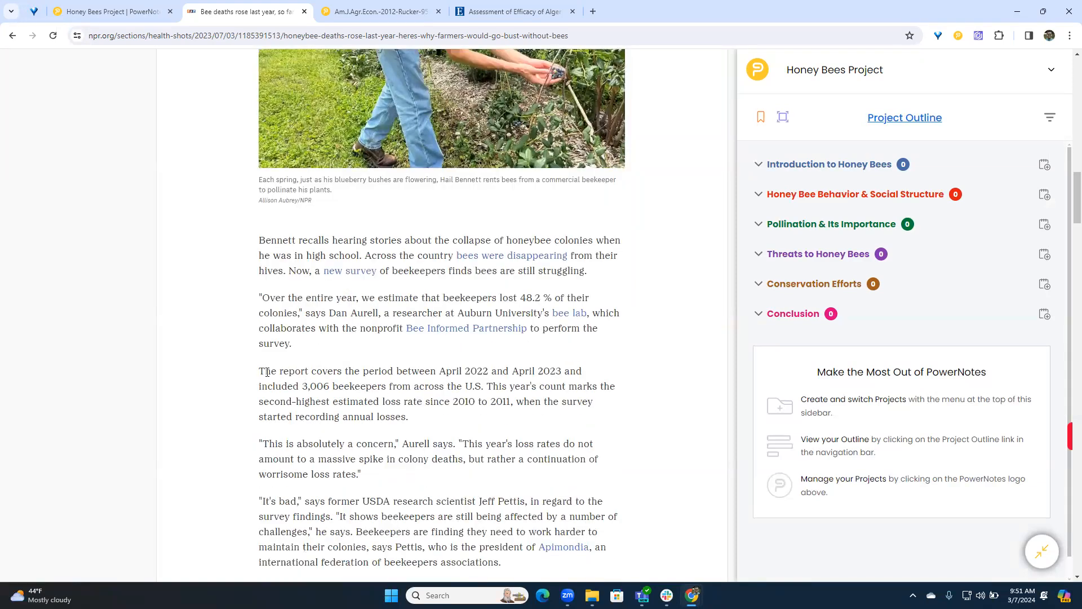
{"action": "scroll", "coordinate": [285, 344], "scroll_direction": "down", "scroll_amount": 1}
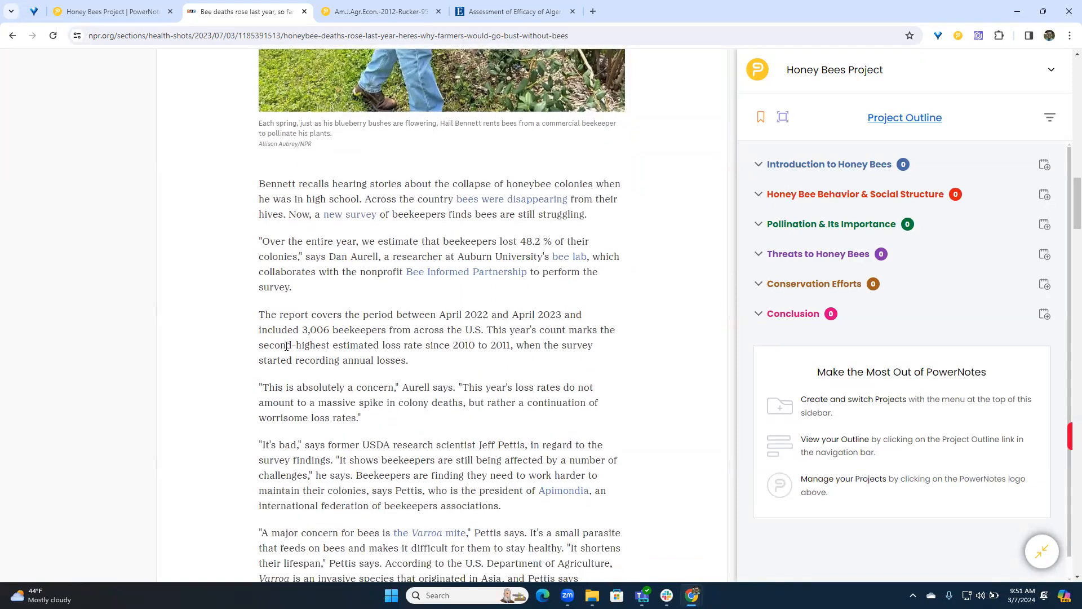
{"action": "left_click_drag", "start_coordinate": [261, 313], "coordinate": [404, 363]}
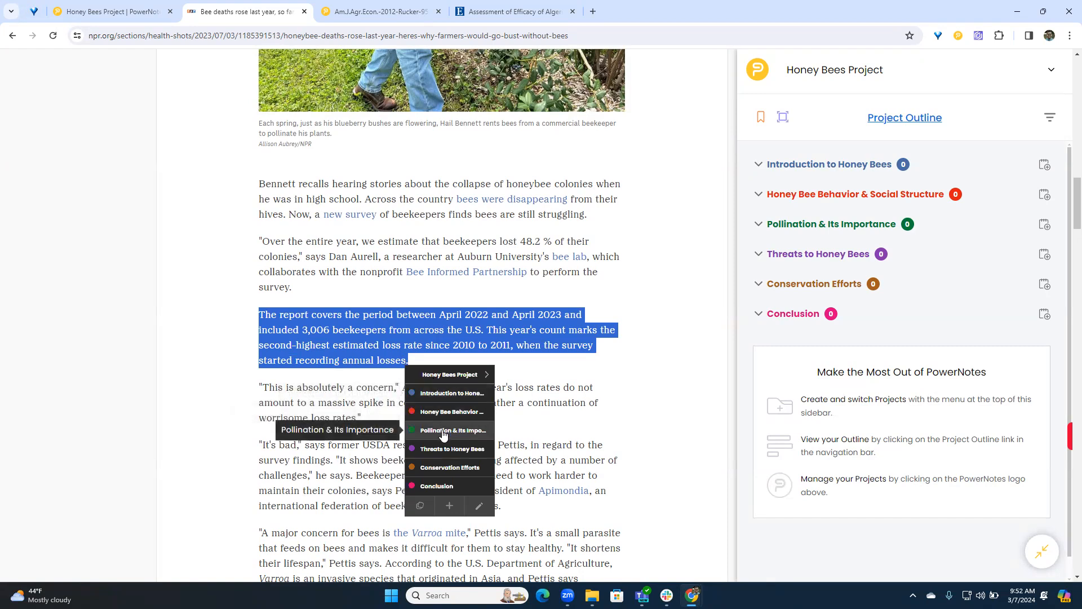
{"action": "left_click", "coordinate": [451, 449]}
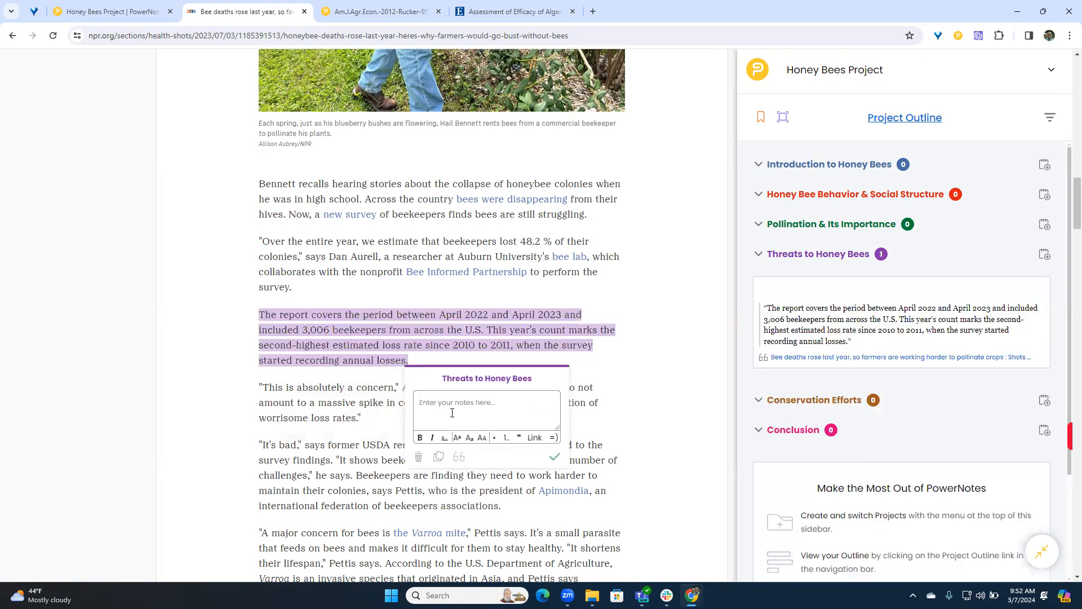
{"action": "type", "text": "Notes. Summarize."}
{"action": "key", "text": "Return"}
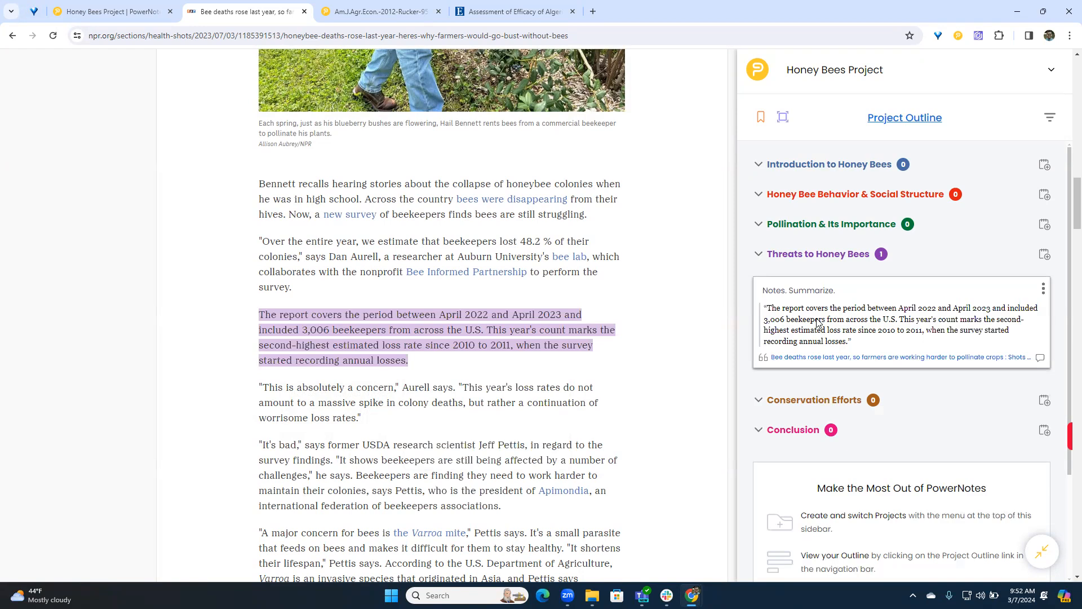
Check the note attached to the highlighted paragraph and open the saved card's citation information
{"action": "left_click", "coordinate": [837, 292]}
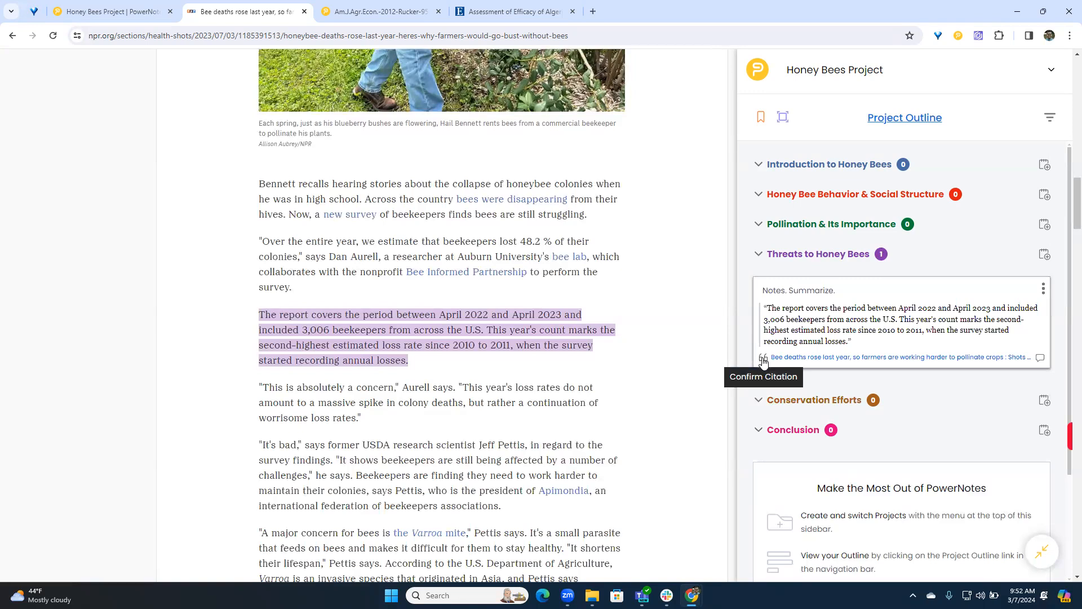
{"action": "left_click", "coordinate": [427, 330]}
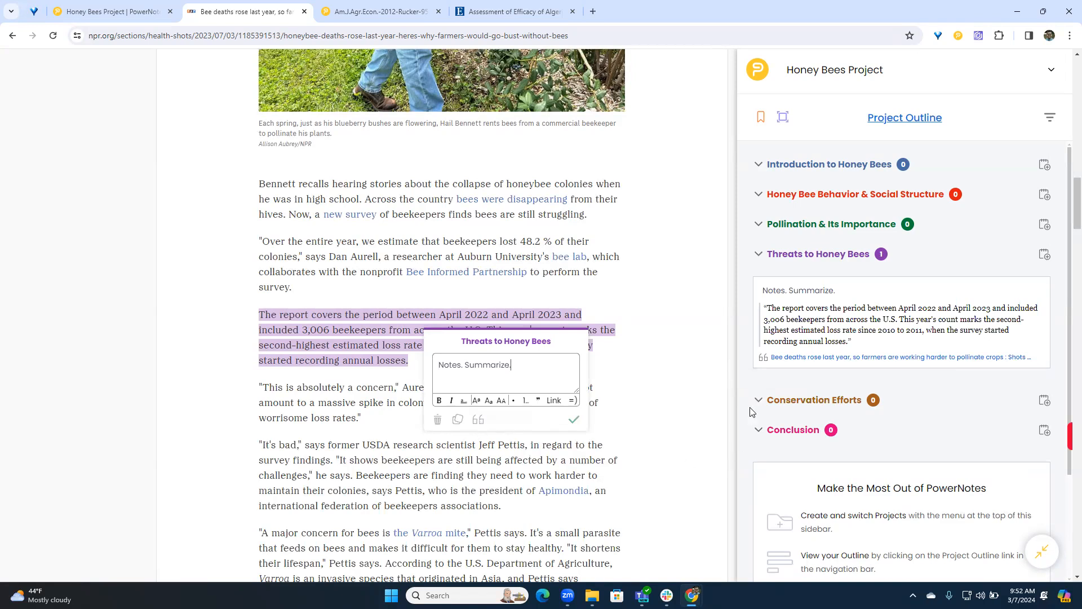
{"action": "left_click", "coordinate": [764, 359]}
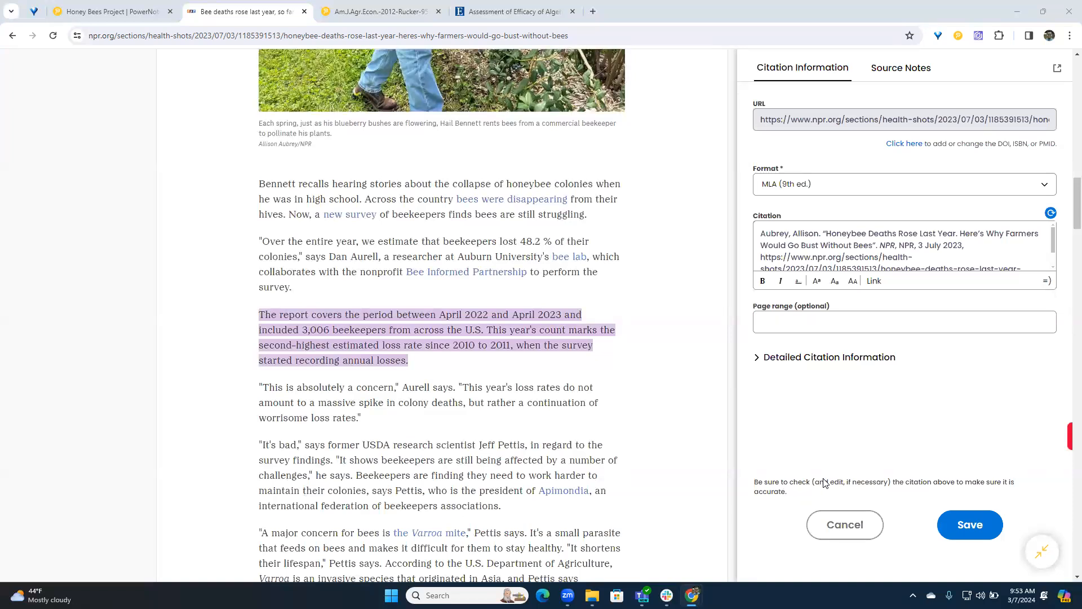
Try a manual edit of the citation text by inserting test characters before the article title and removing them
{"action": "left_click", "coordinate": [848, 257]}
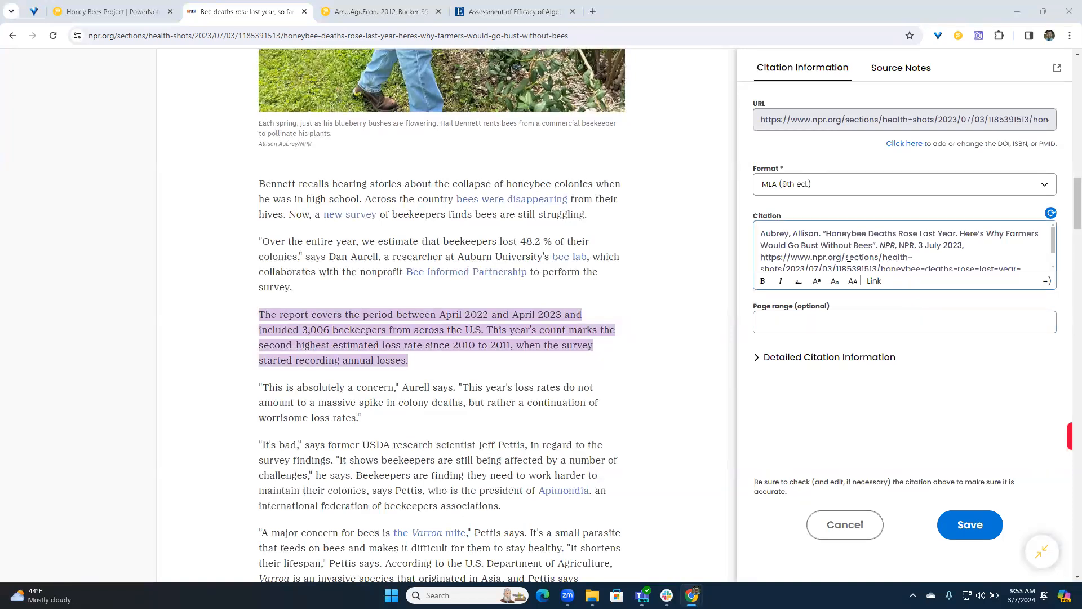
{"action": "left_click", "coordinate": [824, 234]}
{"action": "type", "text": "sdf"}
{"action": "key", "text": "BackSpace"}
{"action": "key", "text": "BackSpace"}
{"action": "key", "text": "BackSpace"}
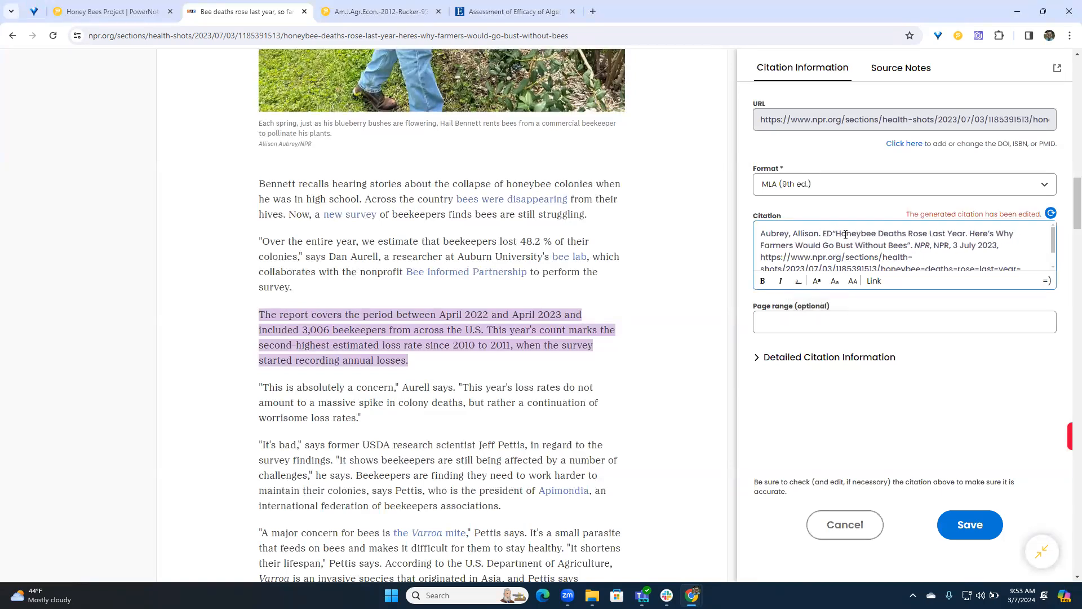
Review the detailed citation information, including contributor, publisher and dates, and save the MLA (9th ed.) citation
{"action": "left_click", "coordinate": [756, 361]}
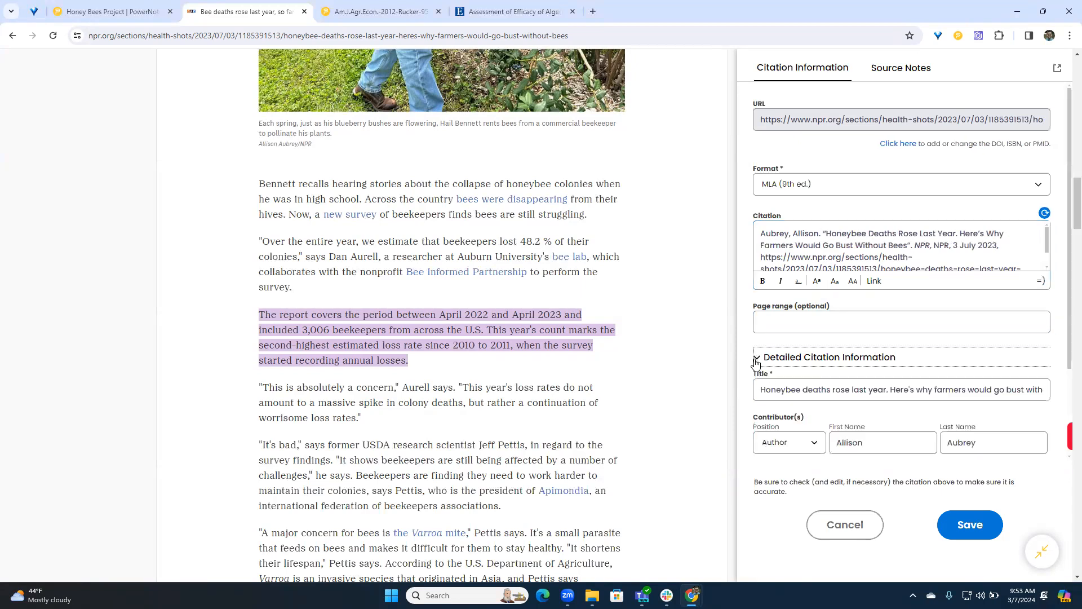
{"action": "scroll", "coordinate": [798, 385], "scroll_direction": "down", "scroll_amount": 2}
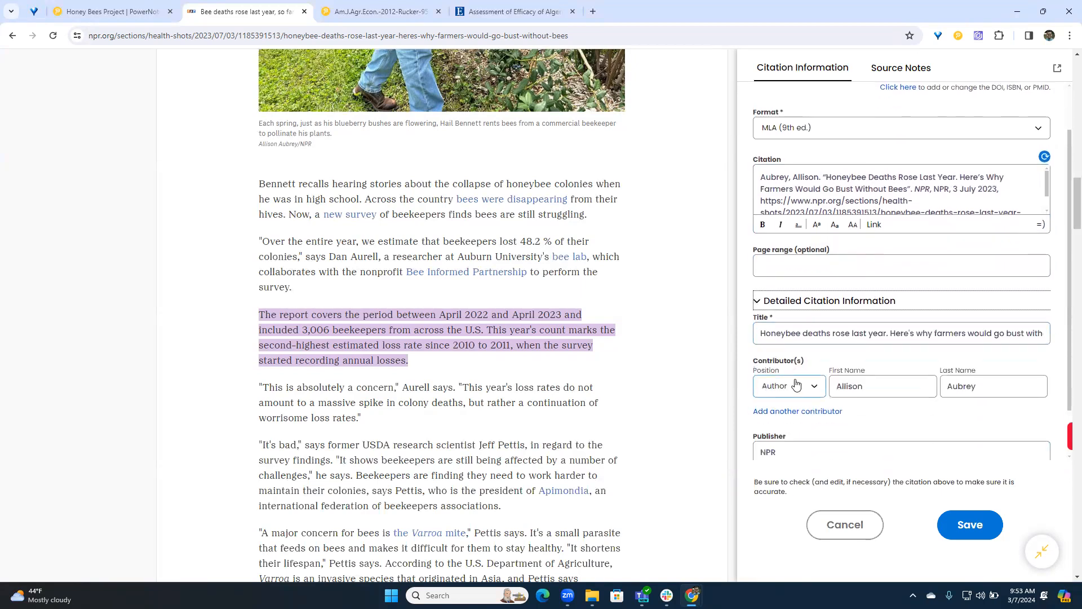
{"action": "scroll", "coordinate": [798, 385], "scroll_direction": "down", "scroll_amount": 1}
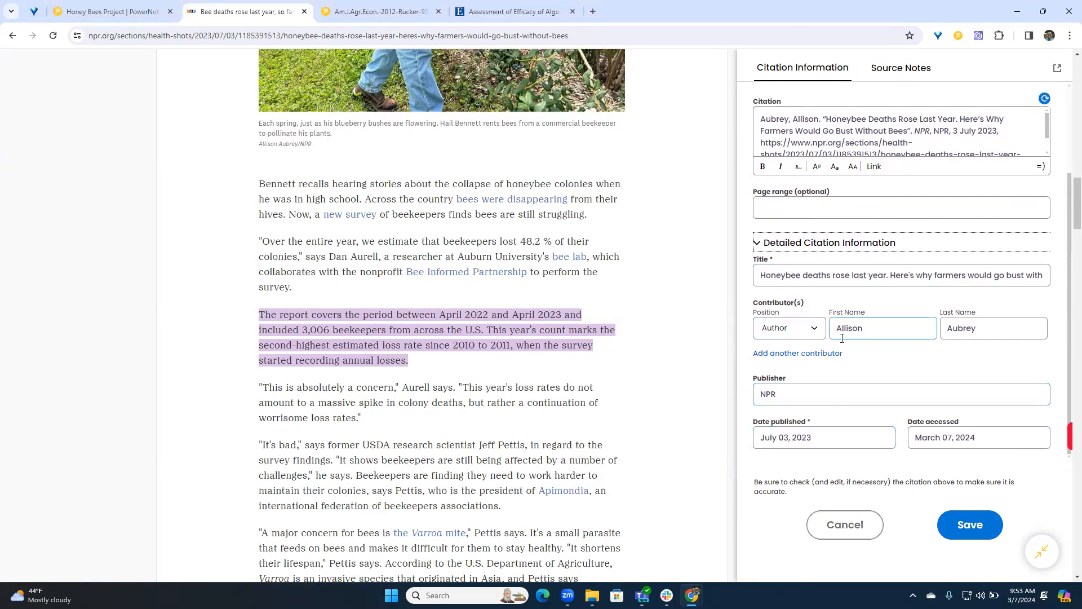
{"action": "scroll", "coordinate": [1041, 149], "scroll_direction": "up", "scroll_amount": 1}
{"action": "scroll", "coordinate": [1041, 148], "scroll_direction": "up", "scroll_amount": 2}
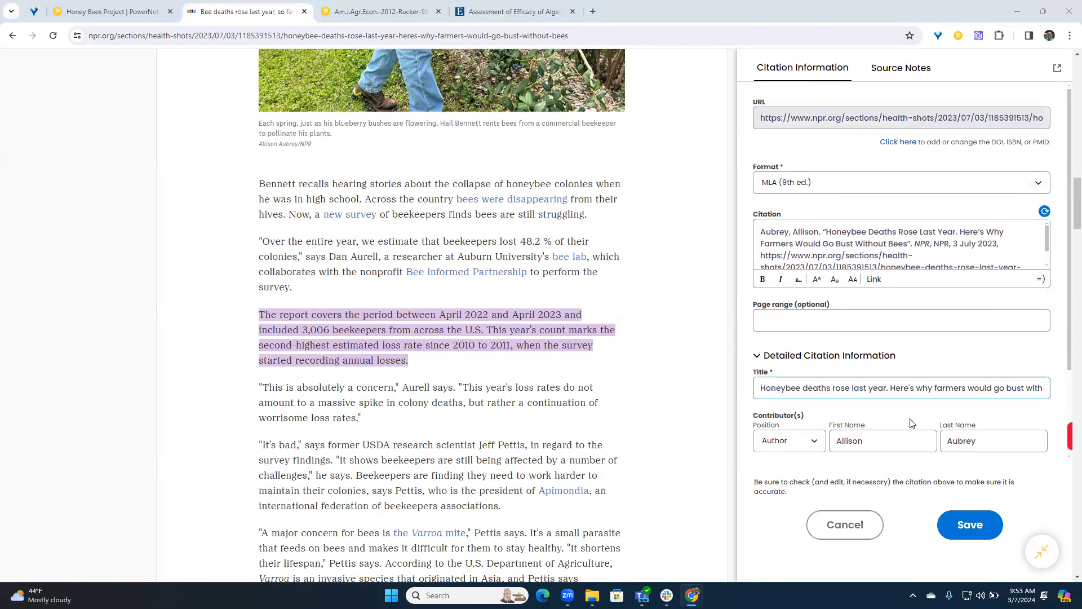
{"action": "left_click", "coordinate": [761, 361]}
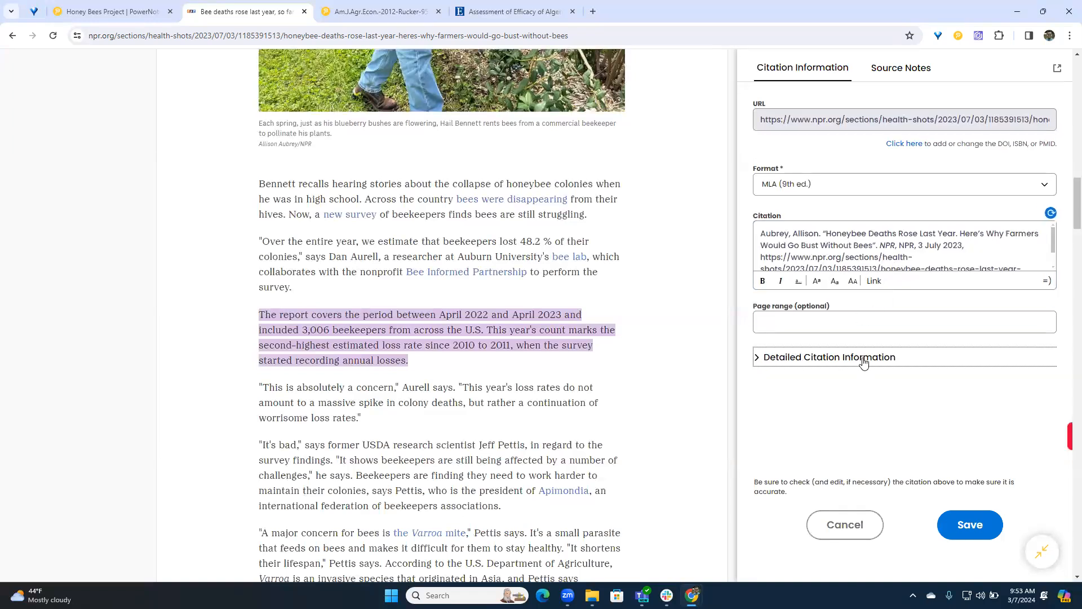
{"action": "left_click", "coordinate": [957, 530]}
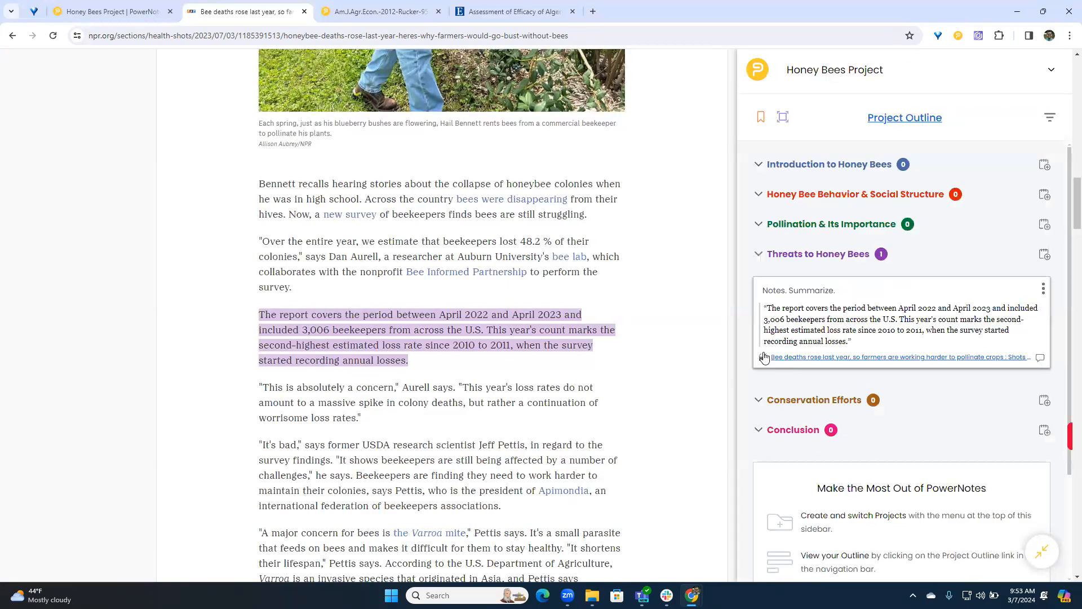
Examine the saved card and its citation under Threats to Honey Bees in the project outline, and return to the source article
{"action": "scroll", "coordinate": [511, 398], "scroll_direction": "down", "scroll_amount": 4}
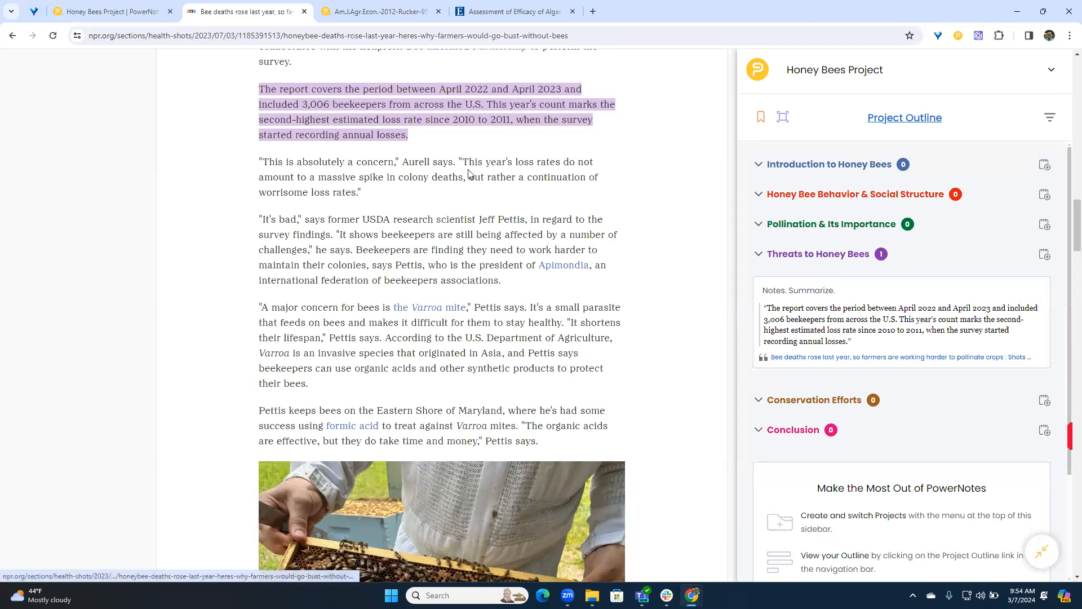
{"action": "left_click", "coordinate": [107, 11]}
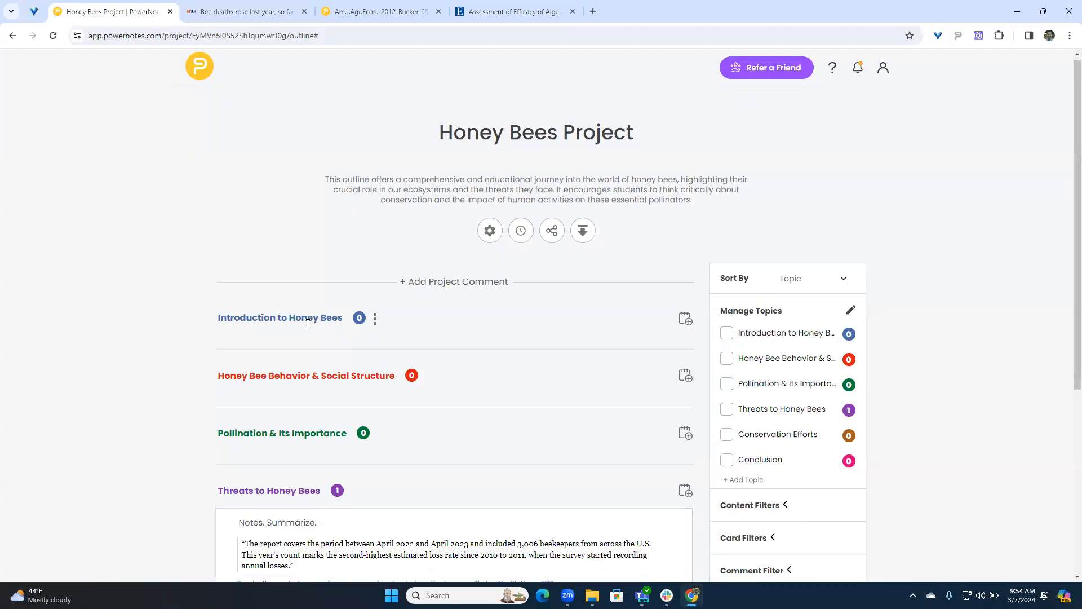
{"action": "scroll", "coordinate": [434, 407], "scroll_direction": "down", "scroll_amount": 4}
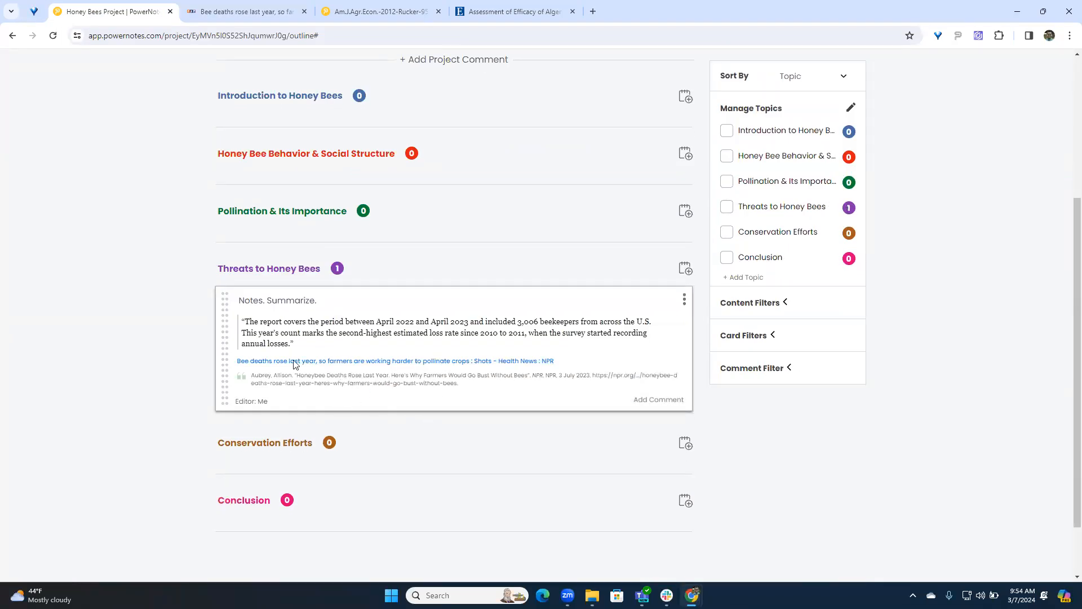
{"action": "scroll", "coordinate": [418, 330], "scroll_direction": "up", "scroll_amount": 2}
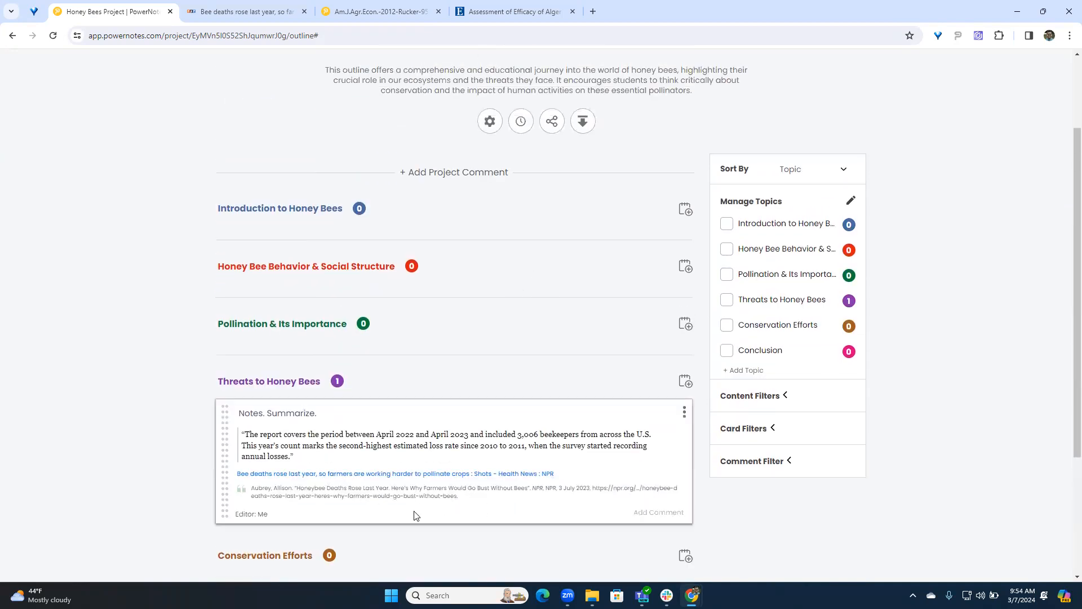
{"action": "left_click", "coordinate": [322, 477]}
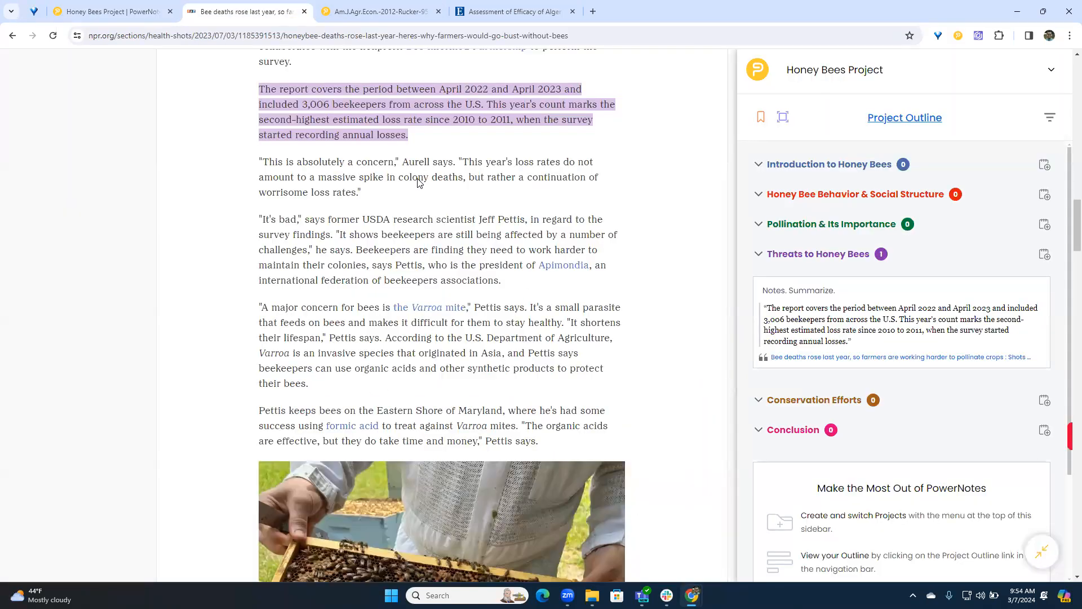
Recheck the saved card's citation information, saving it once and leaving the second viewing without changes
{"action": "left_click", "coordinate": [763, 358]}
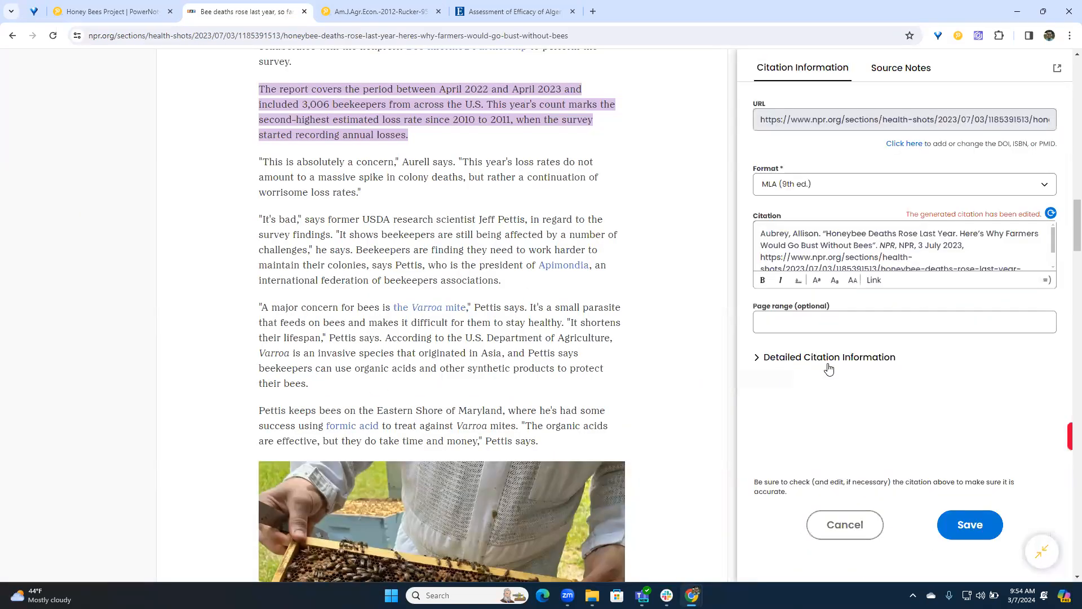
{"action": "left_click", "coordinate": [979, 536]}
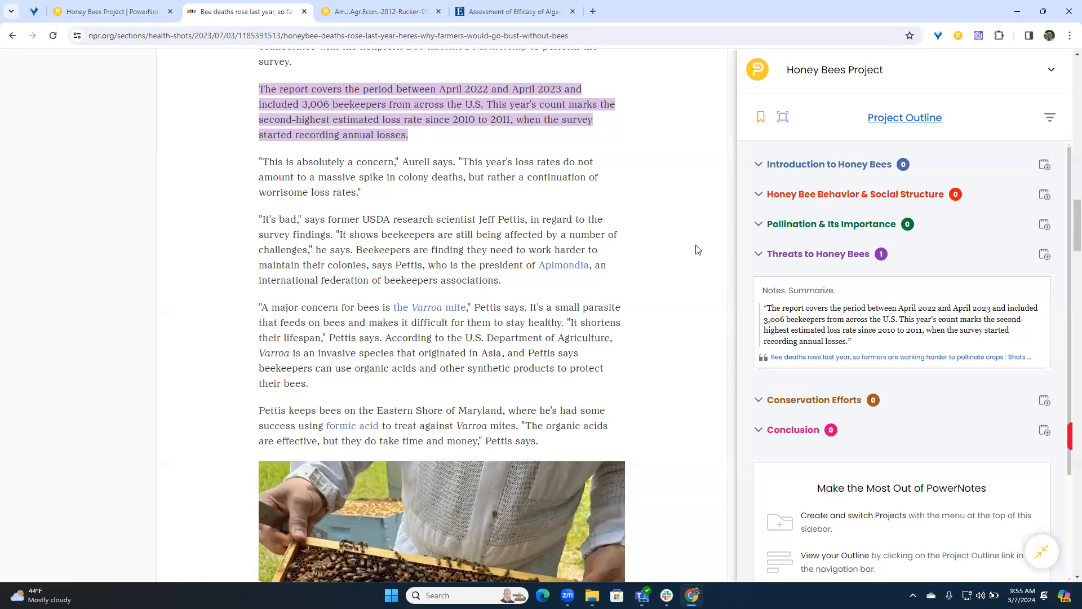
{"action": "left_click", "coordinate": [763, 357]}
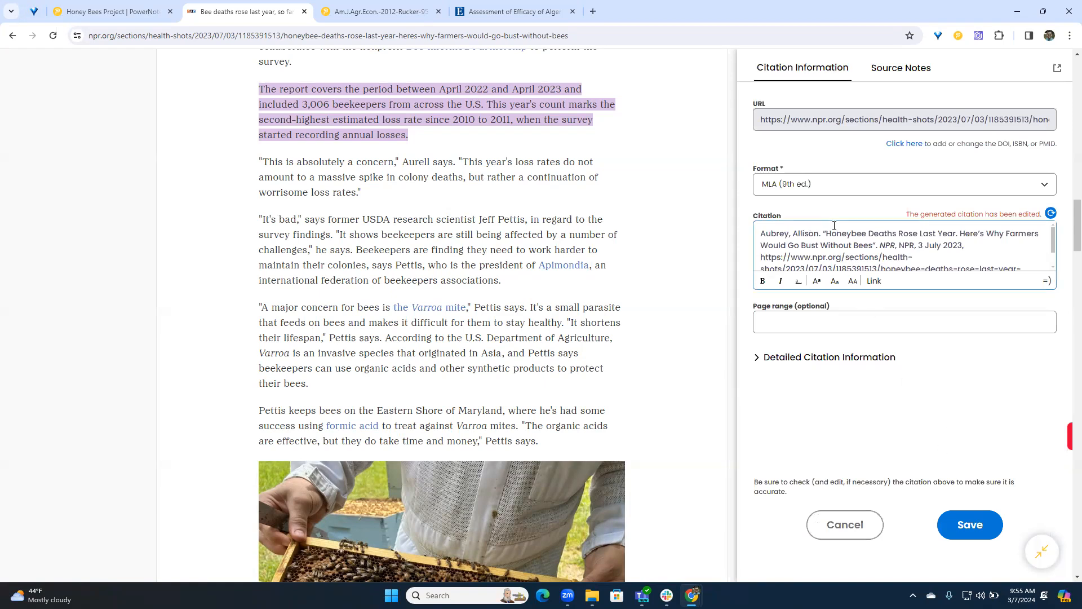
{"action": "left_click", "coordinate": [855, 525]}
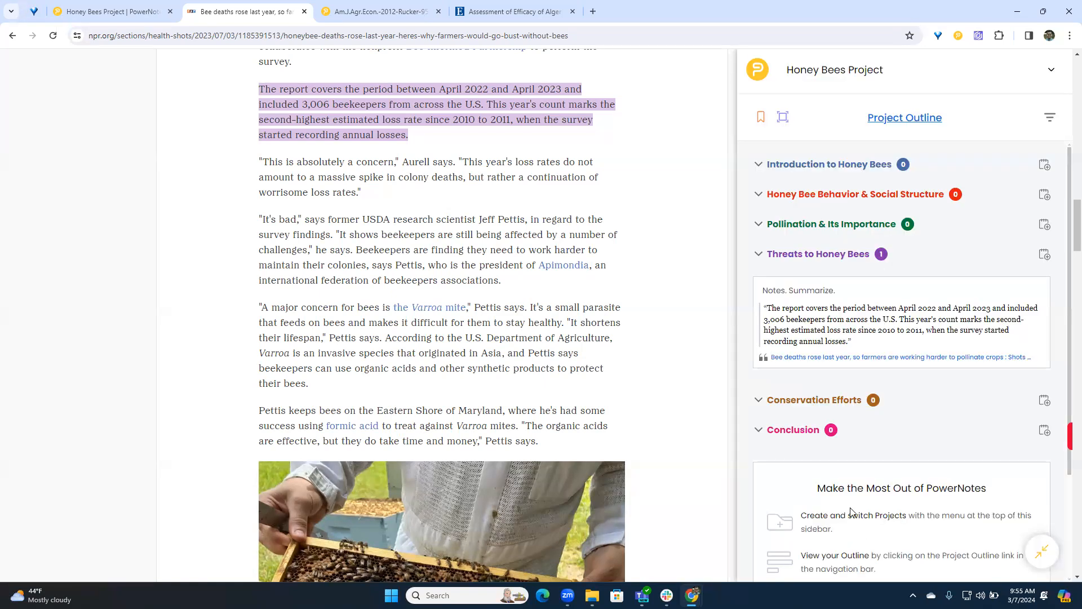
Open the source notes belonging to the saved card's article
{"action": "left_click", "coordinate": [761, 359]}
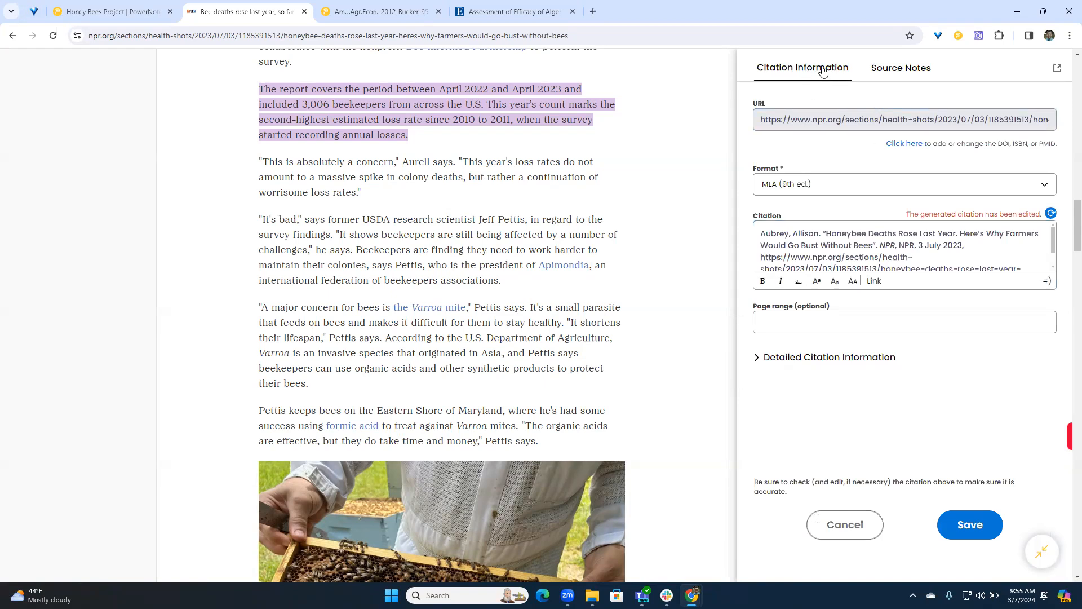
{"action": "left_click", "coordinate": [899, 75]}
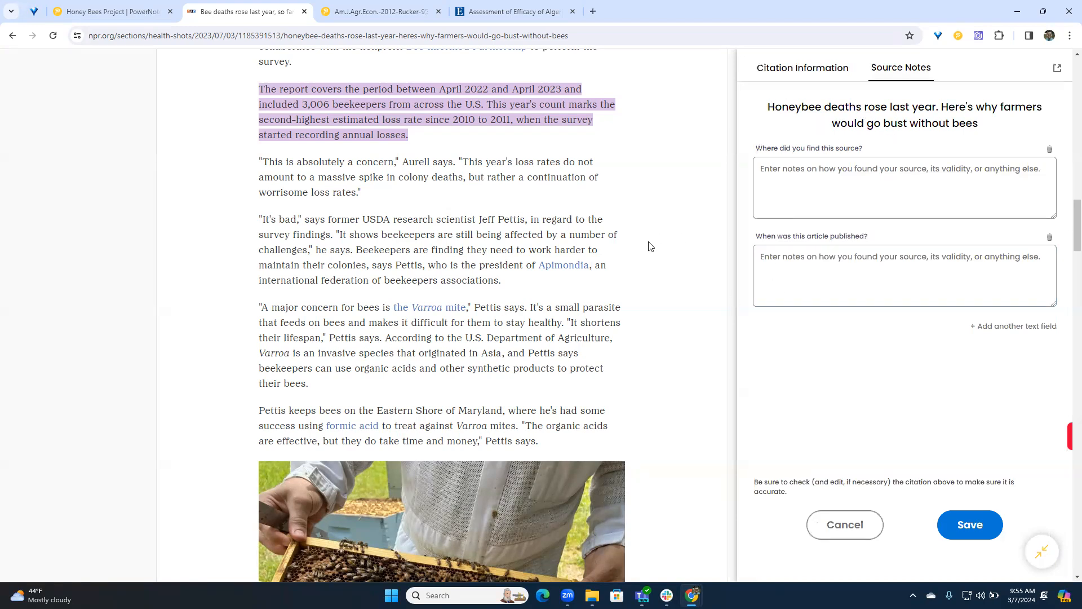
Fill in the NPR article's source notes with "Google" as where it was found and 2023 as the publication date, and save them
{"action": "scroll", "coordinate": [648, 264], "scroll_direction": "up", "scroll_amount": 8}
{"action": "scroll", "coordinate": [755, 246], "scroll_direction": "up", "scroll_amount": 7}
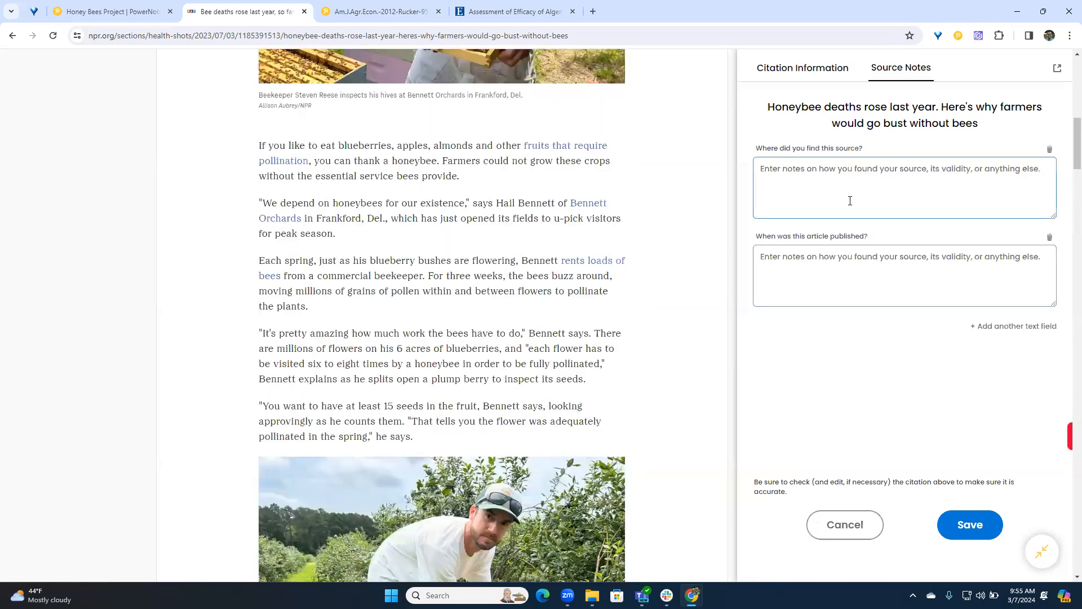
{"action": "scroll", "coordinate": [538, 246], "scroll_direction": "up", "scroll_amount": 6}
{"action": "scroll", "coordinate": [496, 343], "scroll_direction": "up", "scroll_amount": 5}
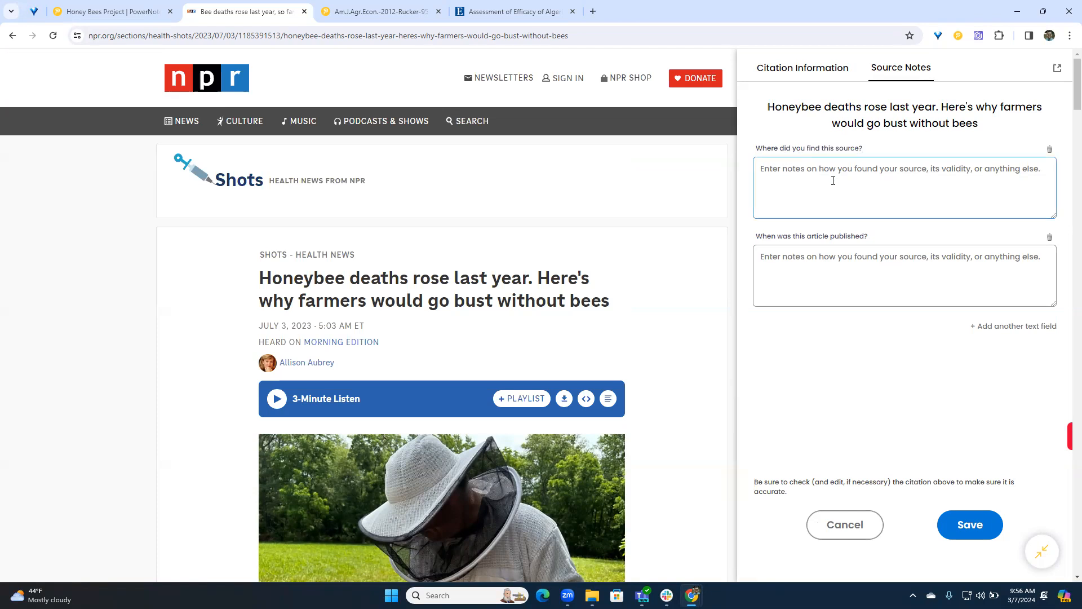
{"action": "type", "text": "Google"}
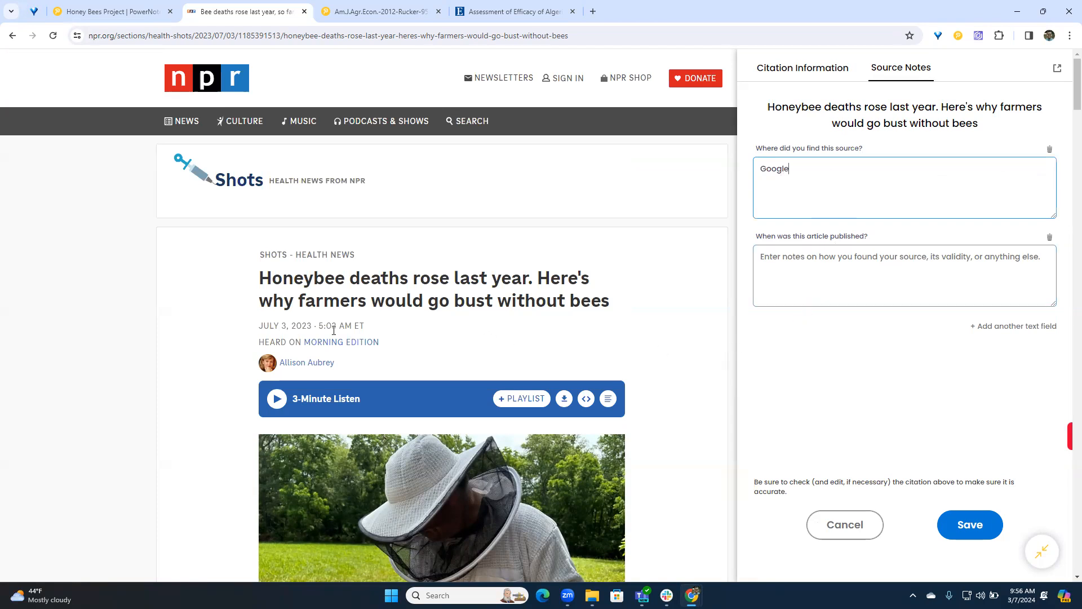
{"action": "left_click", "coordinate": [812, 267]}
{"action": "type", "text": "2023"}
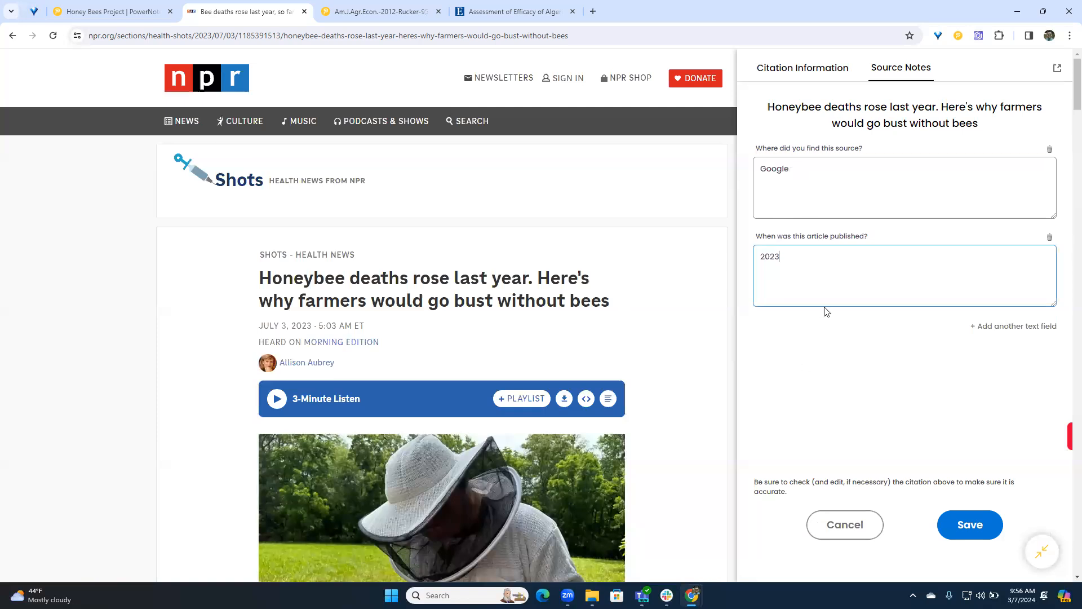
{"action": "left_click", "coordinate": [958, 535]}
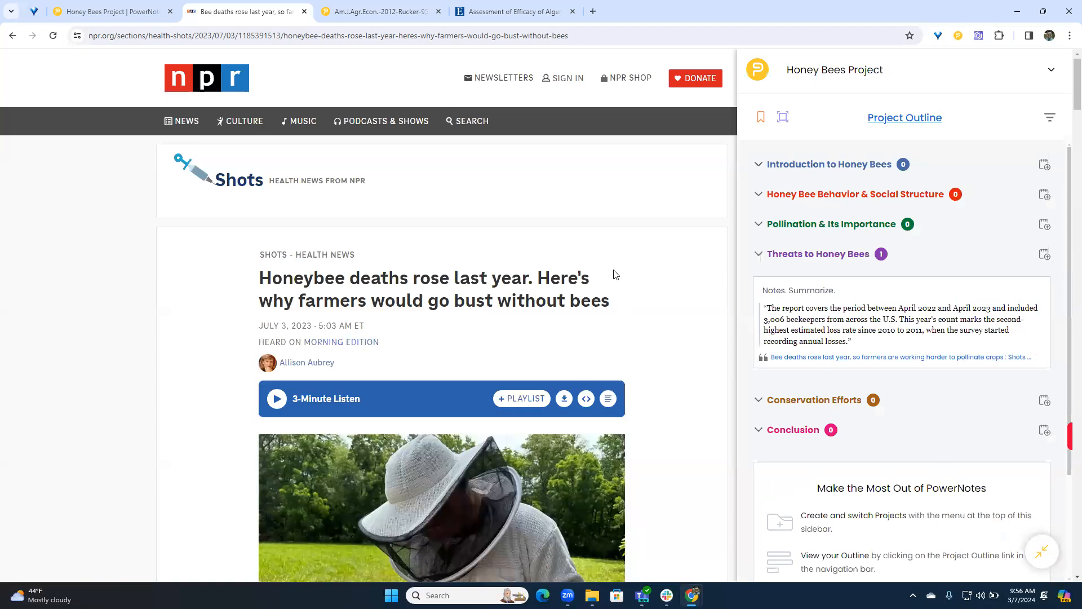
Capture the pollen transfer passage from the pollination markets PDF's introduction under Pollination & Its Importance with the note "Find more on this"
{"action": "left_click", "coordinate": [390, 15]}
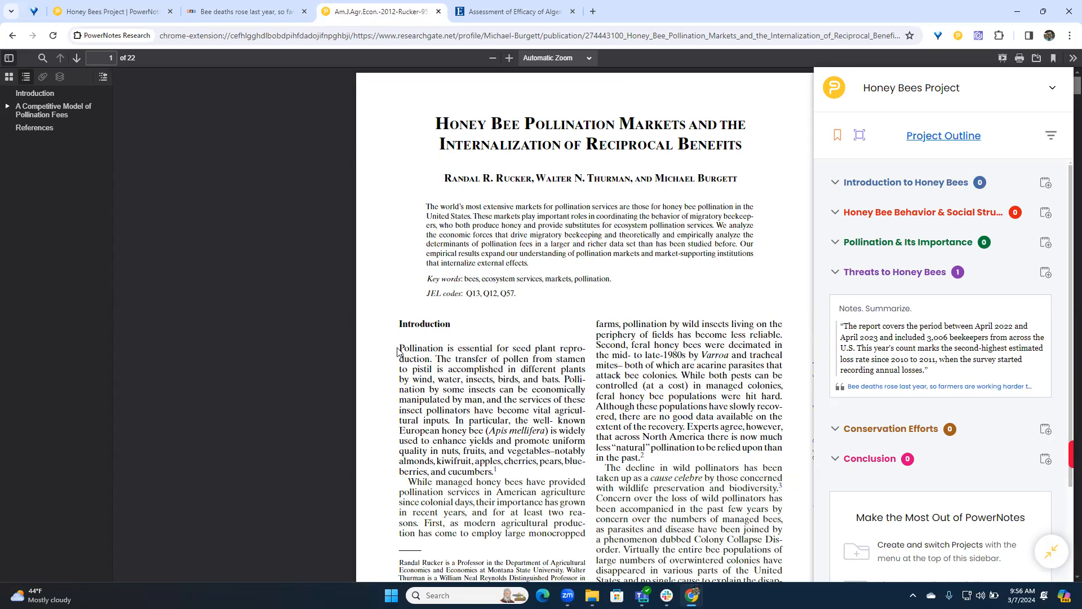
{"action": "left_click_drag", "start_coordinate": [436, 358], "coordinate": [450, 423]}
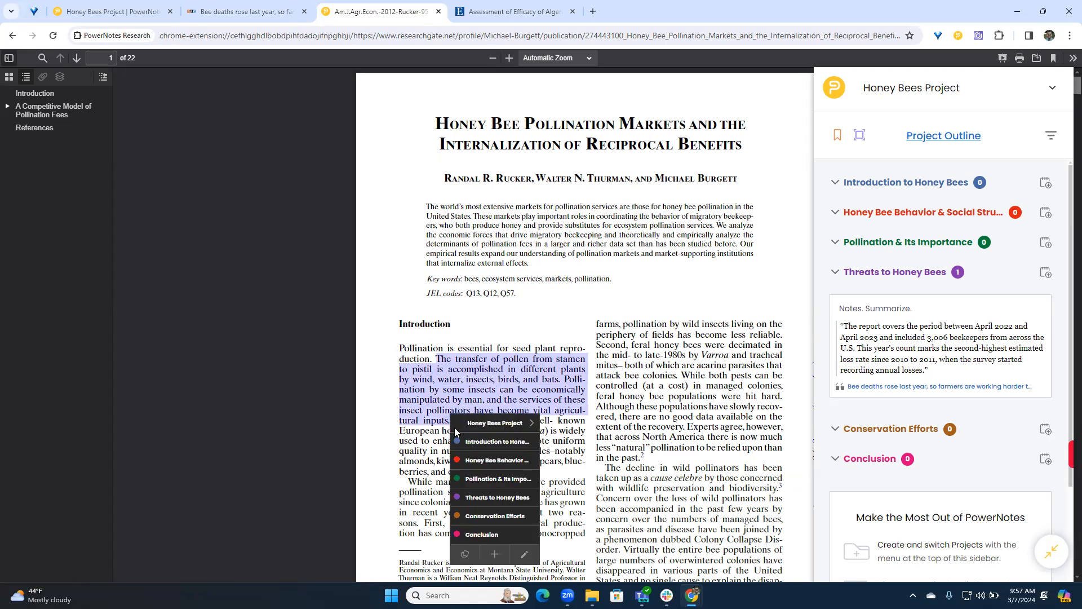
{"action": "left_click", "coordinate": [487, 479]}
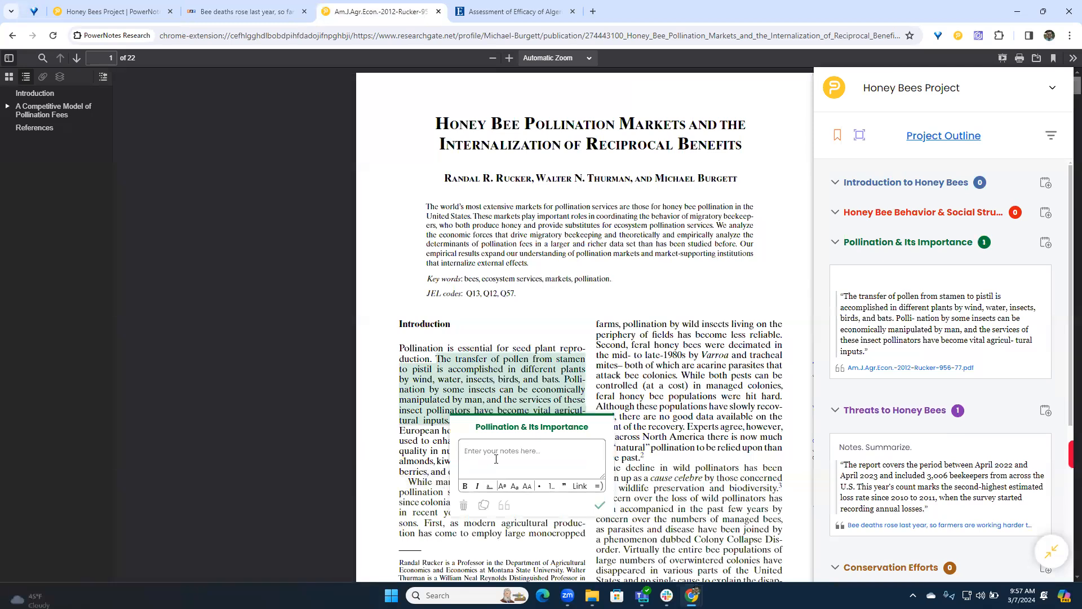
{"action": "type", "text": "Find more"}
{"action": "key", "text": "Return"}
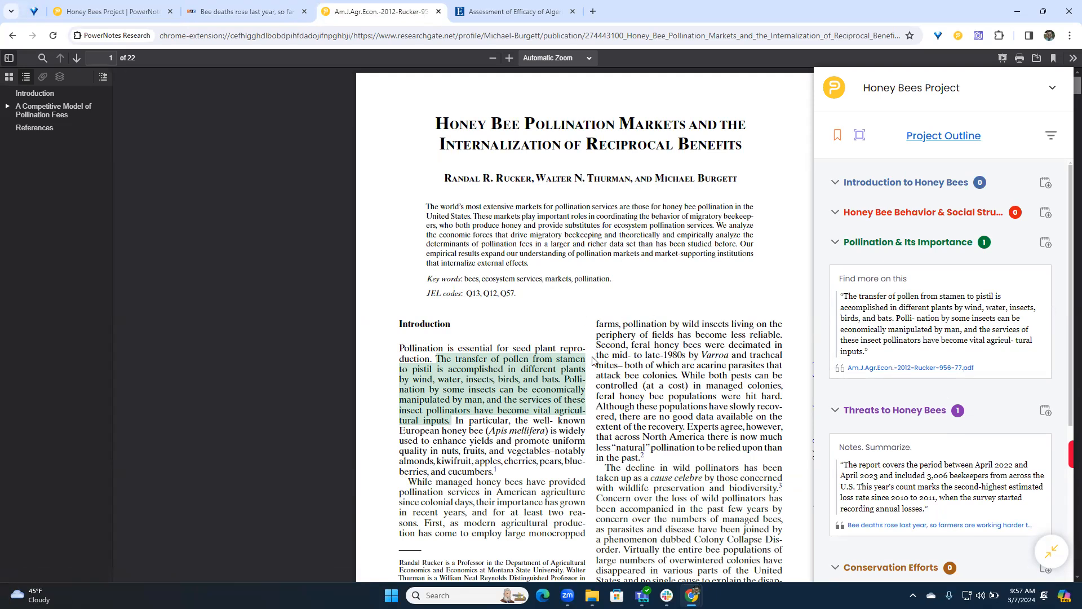
Save the MLA (9th ed.) citation for the PDF quote, and reopen the citation to reach its source notes
{"action": "left_click", "coordinate": [840, 370]}
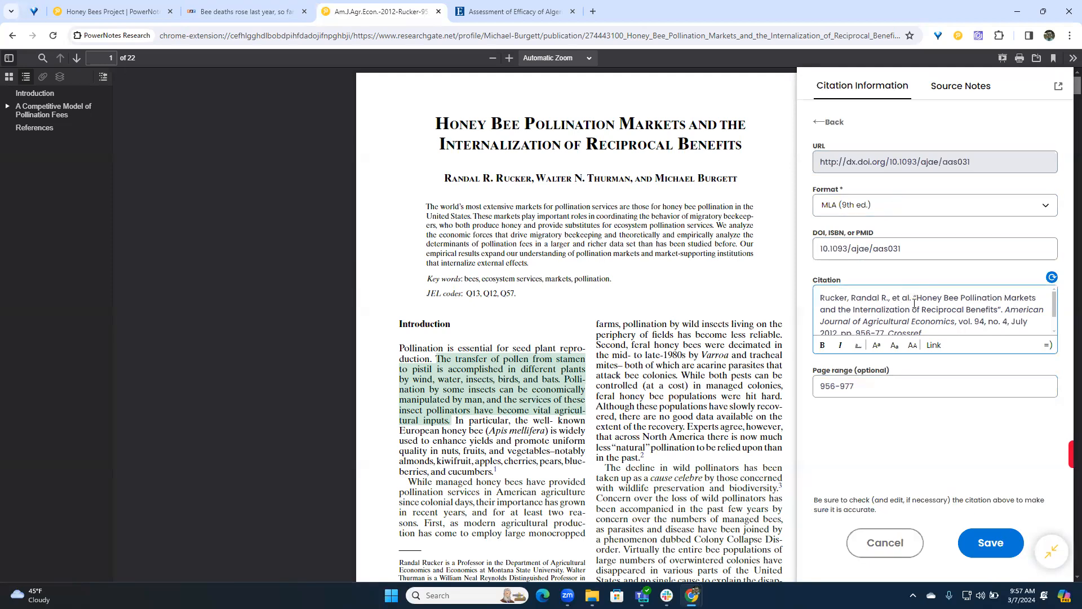
{"action": "left_click", "coordinate": [988, 545]}
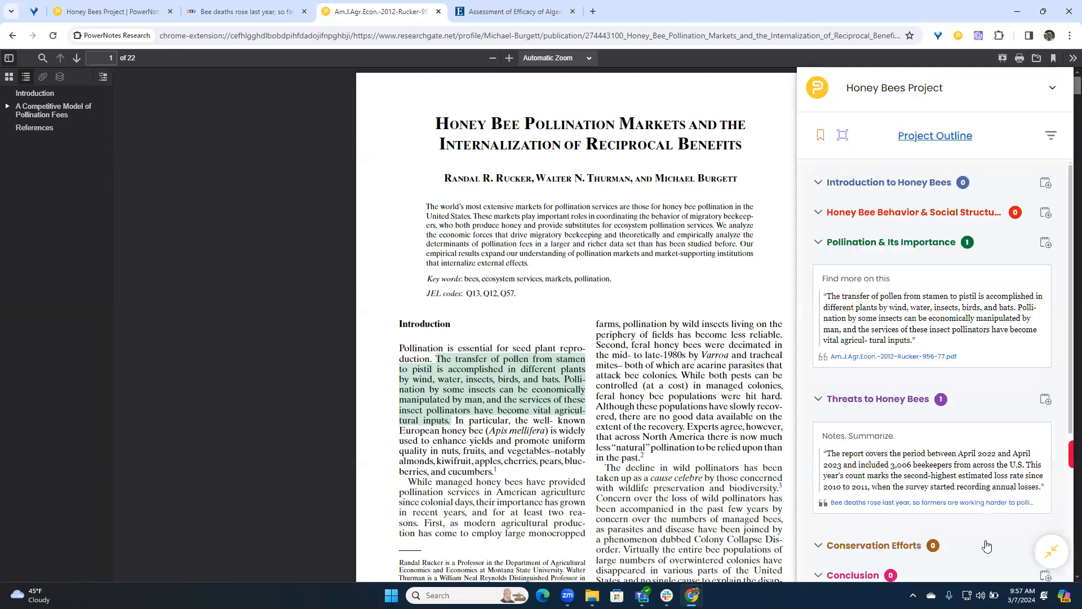
{"action": "left_click", "coordinate": [823, 361]}
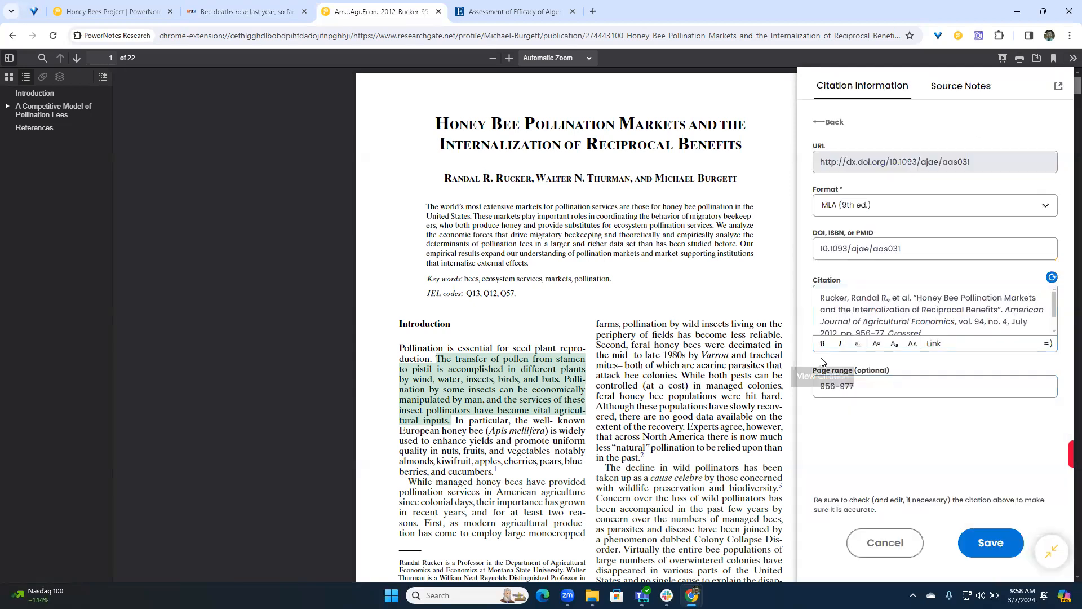
{"action": "left_click", "coordinate": [946, 90]}
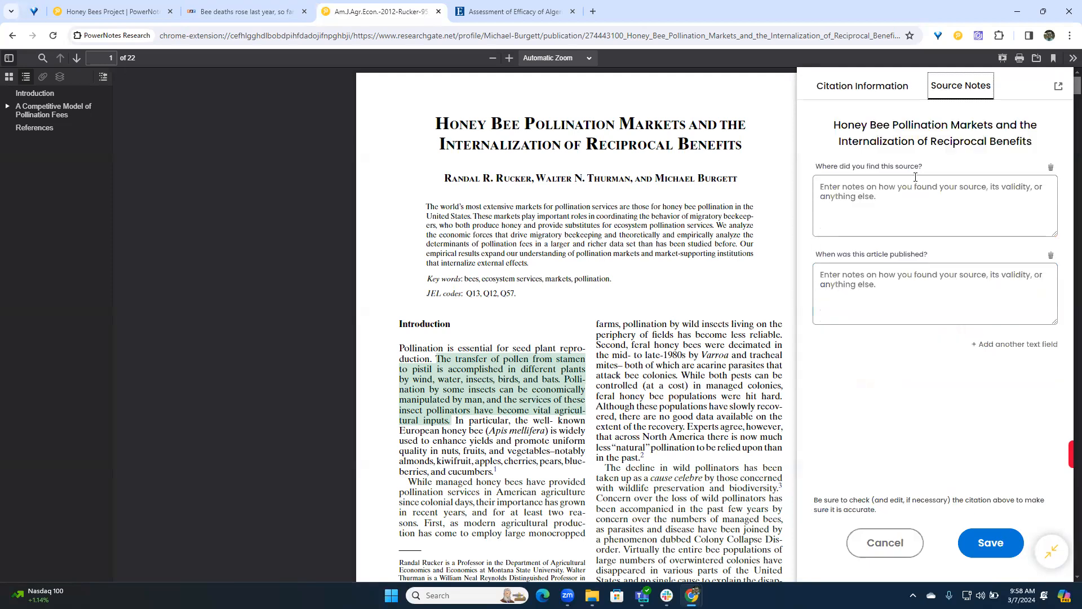
Fill in the PDF's source notes with "Google scholar" as where it was found and 2004 as the publication date, and save them
{"action": "left_click", "coordinate": [884, 201]}
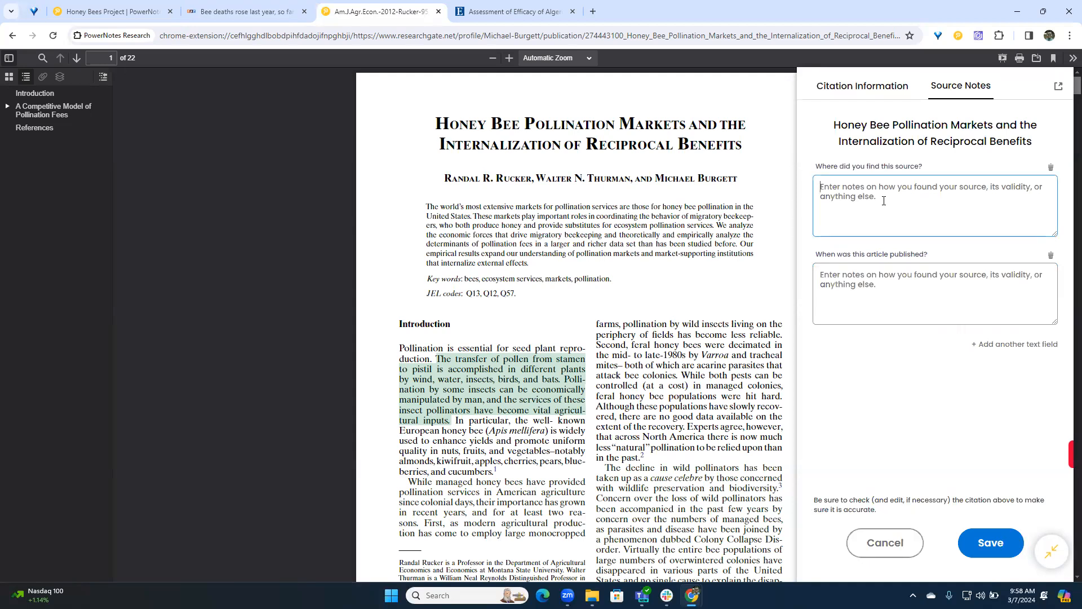
{"action": "type", "text": "Google scholar"}
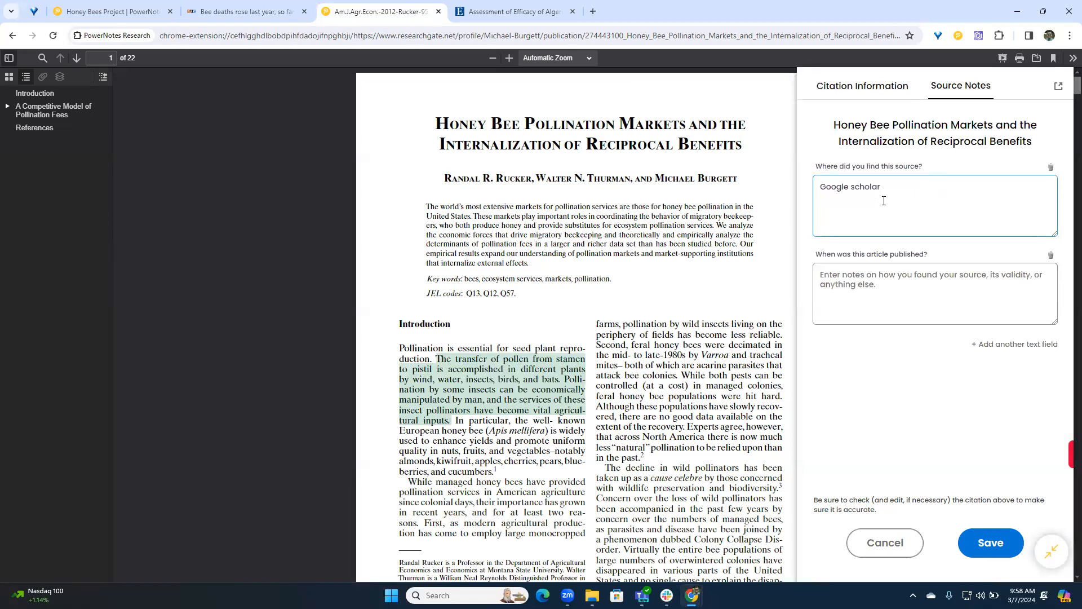
{"action": "left_click", "coordinate": [922, 292]}
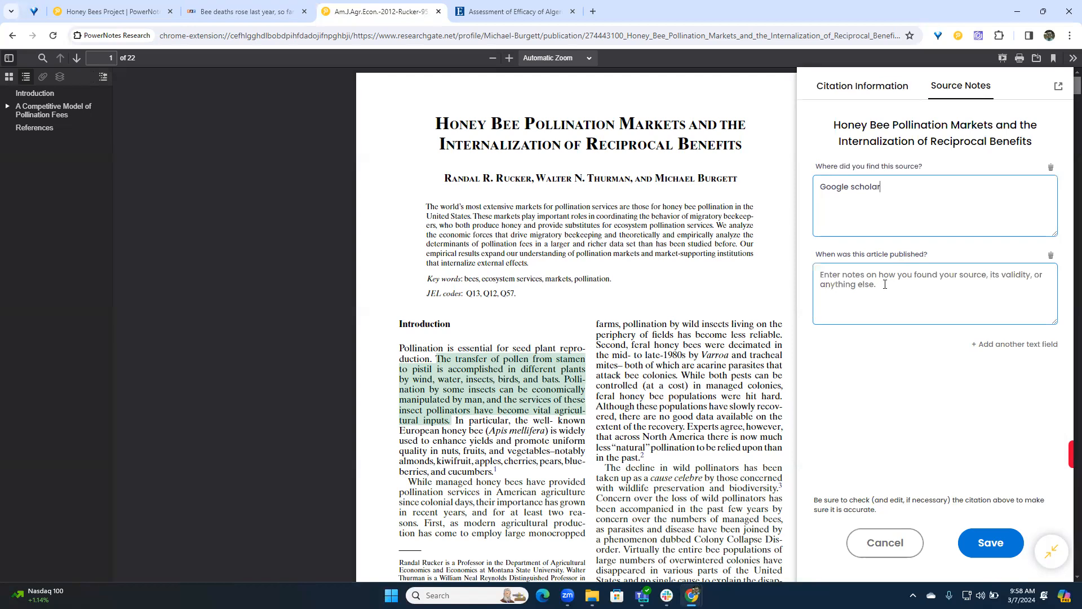
{"action": "scroll", "coordinate": [672, 321], "scroll_direction": "down", "scroll_amount": 5}
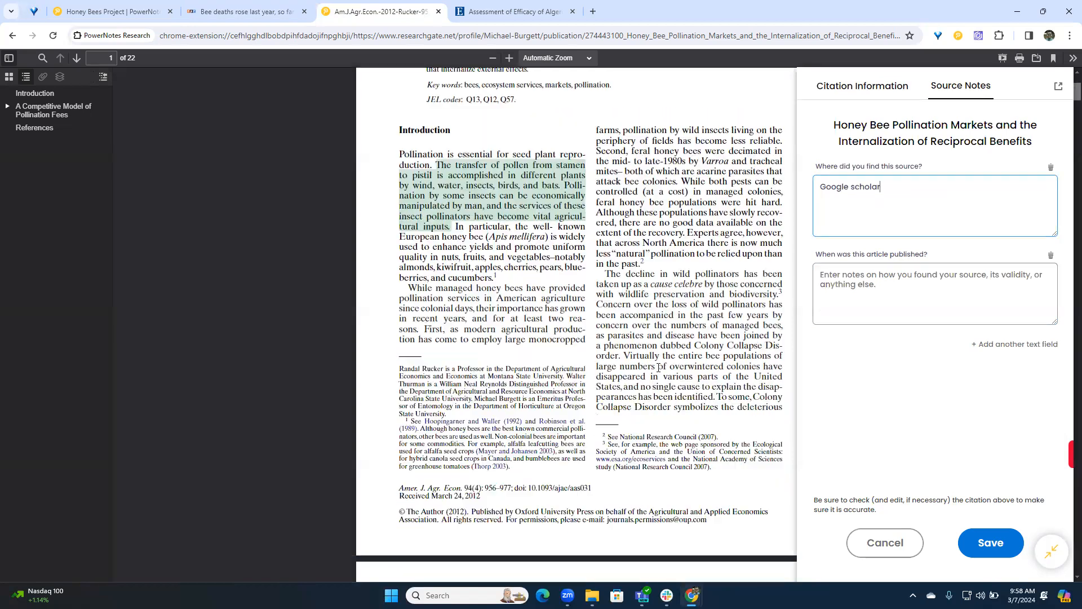
{"action": "scroll", "coordinate": [665, 346], "scroll_direction": "up", "scroll_amount": 5}
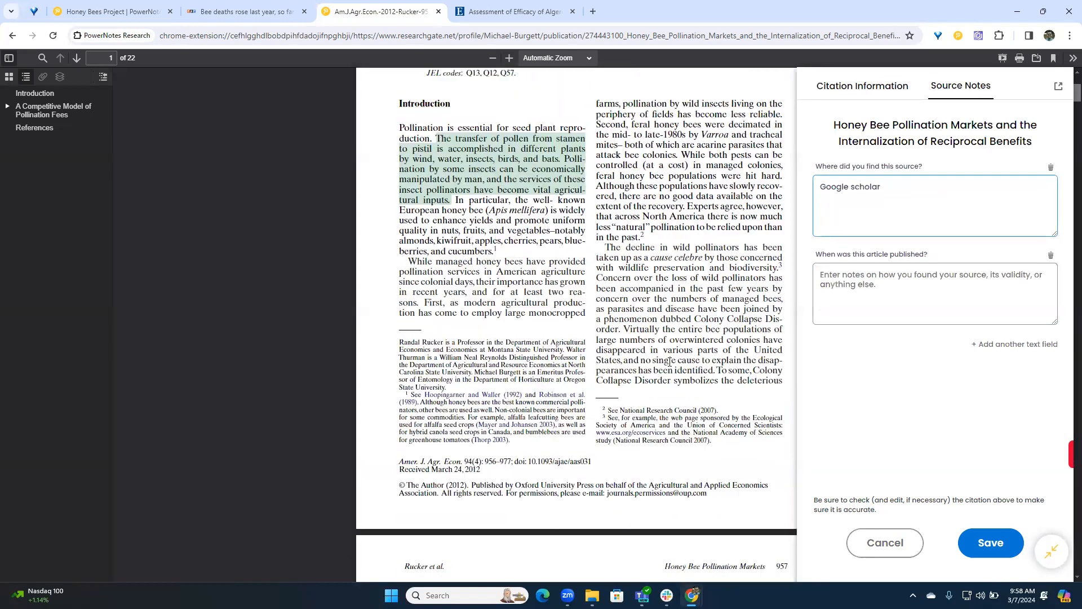
{"action": "left_click", "coordinate": [877, 286]}
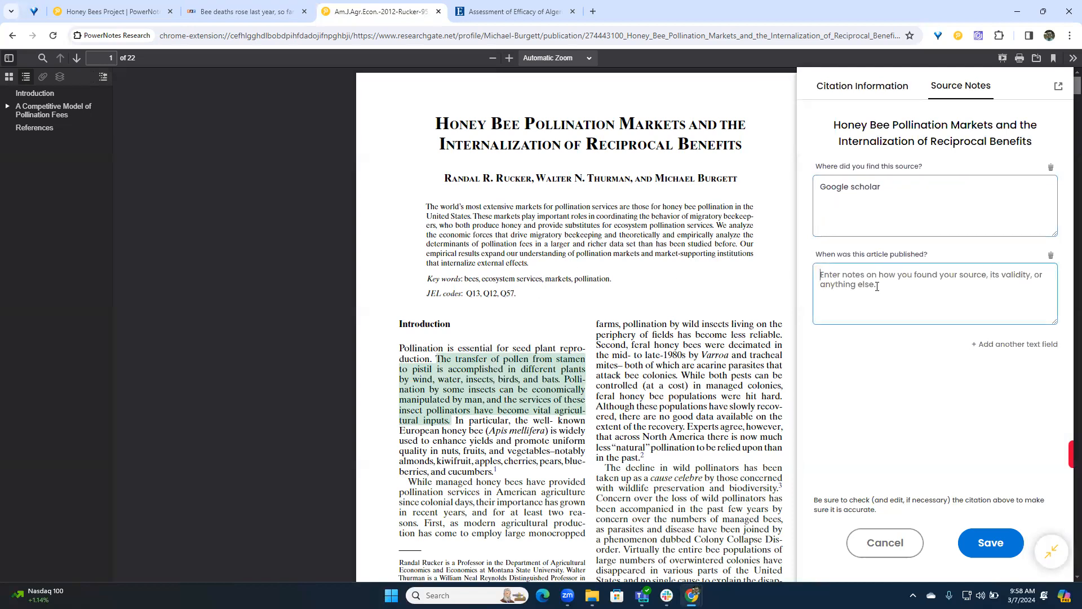
{"action": "type", "text": "2004"}
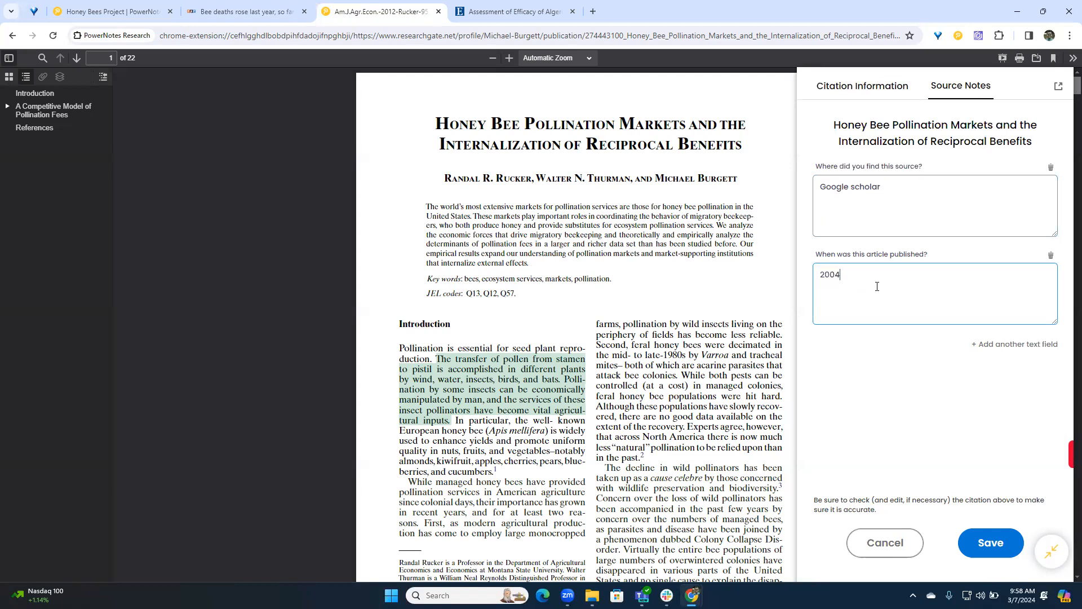
{"action": "left_click", "coordinate": [995, 542]}
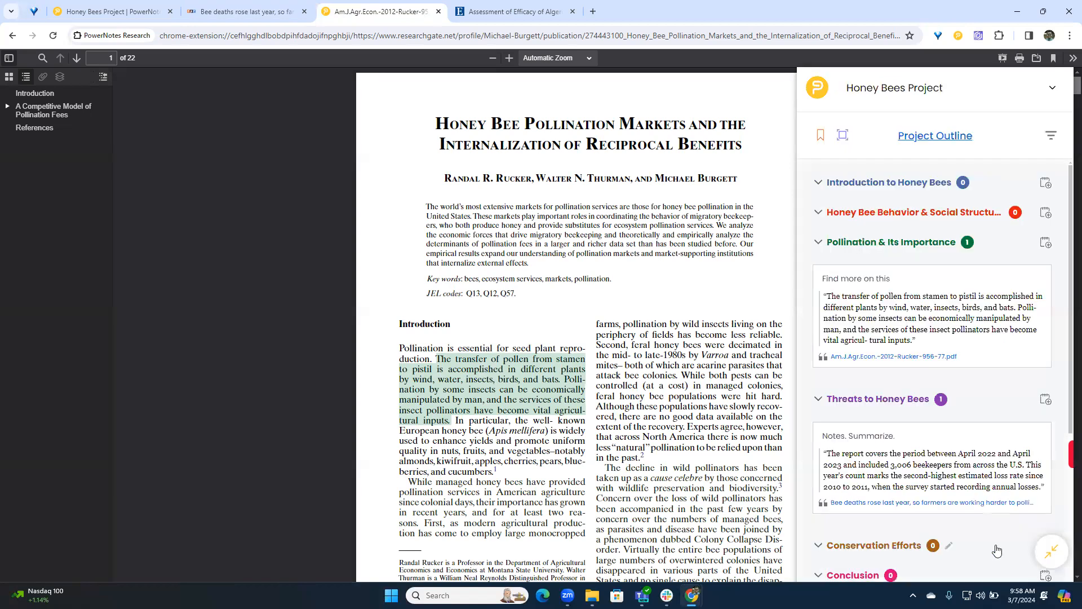
Capture the first sentence of the Algerian propolis article's Introduction, ending at "ecosystems", under Pollination & Its Importance without a note
{"action": "left_click", "coordinate": [520, 14]}
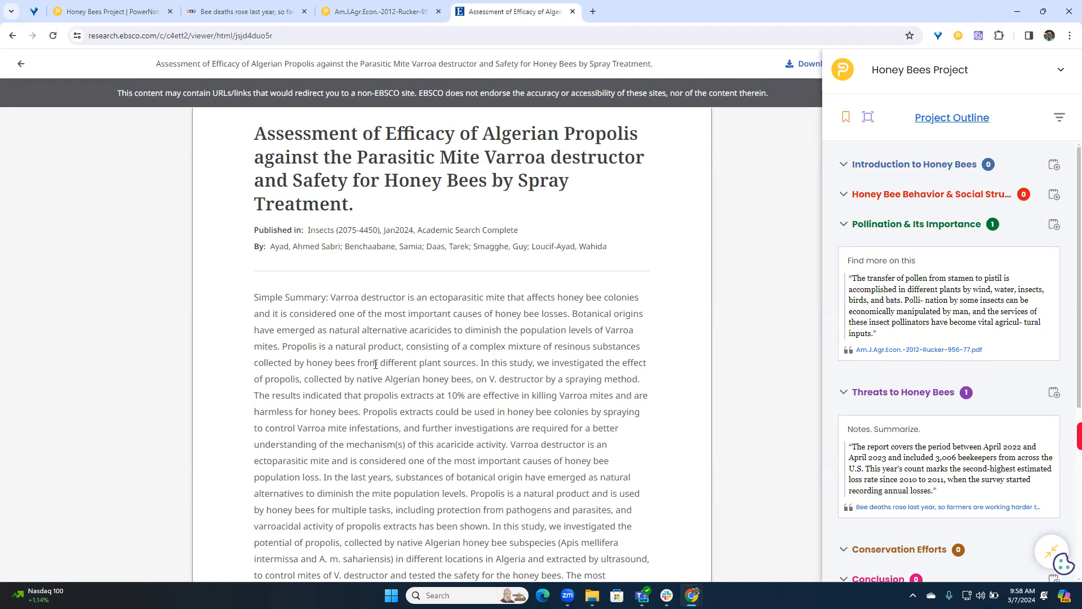
{"action": "scroll", "coordinate": [375, 364], "scroll_direction": "down", "scroll_amount": 7}
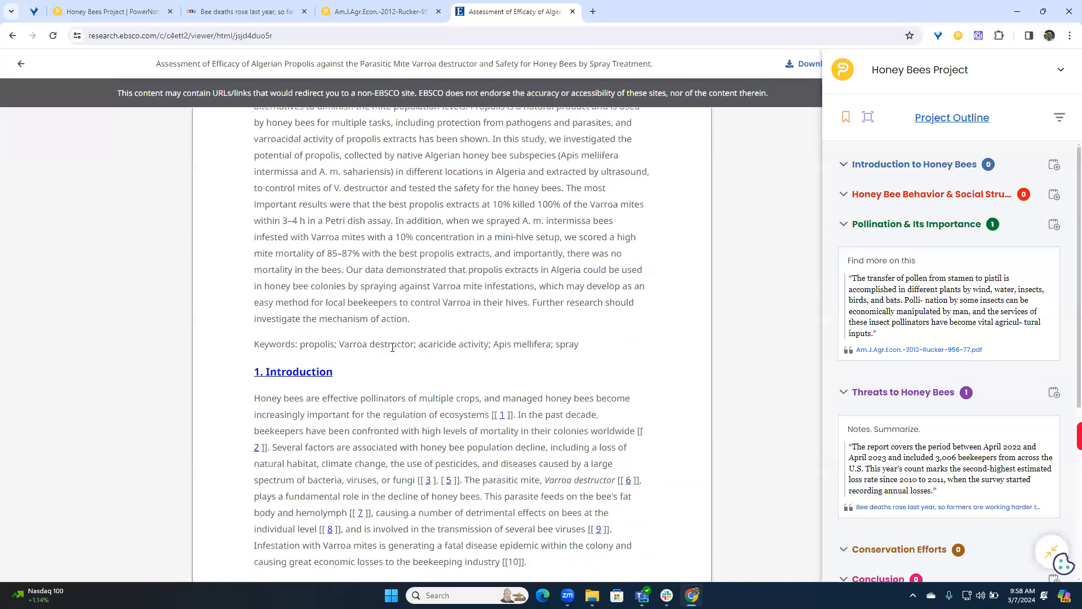
{"action": "scroll", "coordinate": [392, 346], "scroll_direction": "down", "scroll_amount": 1}
{"action": "left_click_drag", "start_coordinate": [256, 337], "coordinate": [488, 353]}
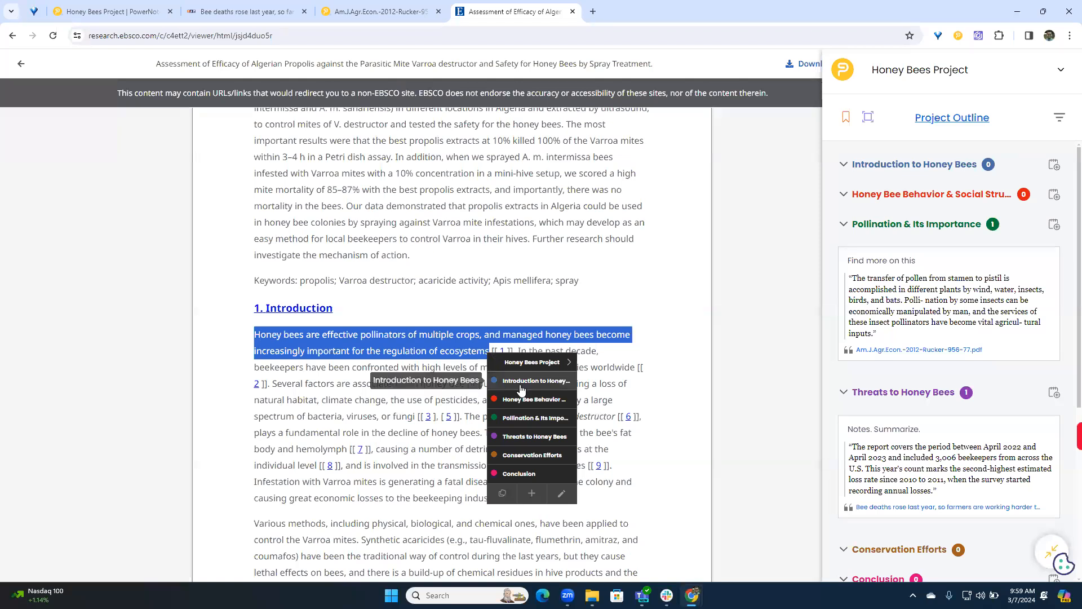
{"action": "left_click", "coordinate": [550, 418]}
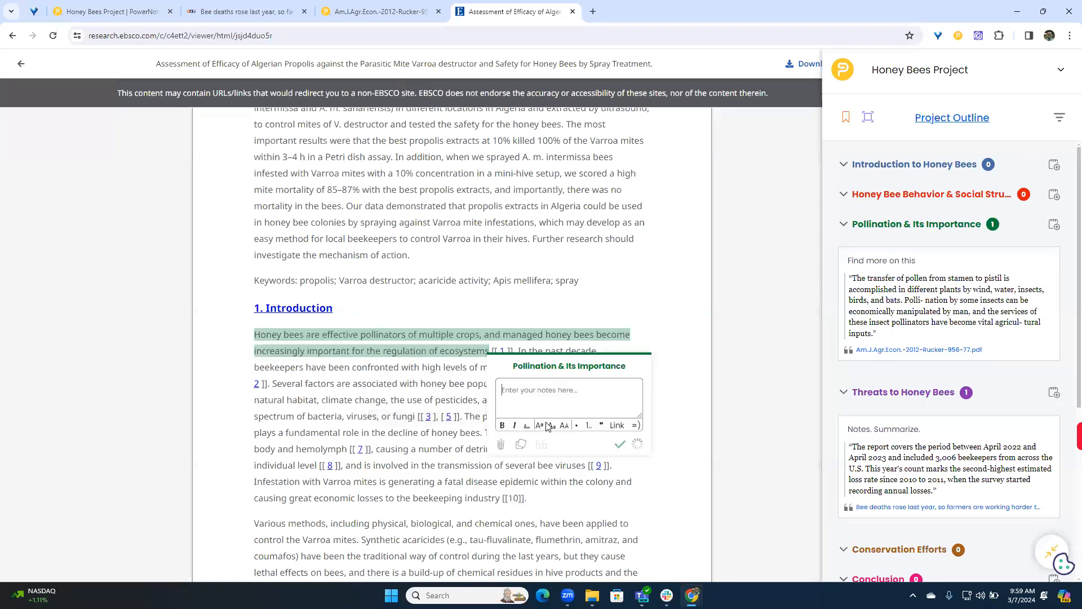
{"action": "left_click", "coordinate": [636, 445]}
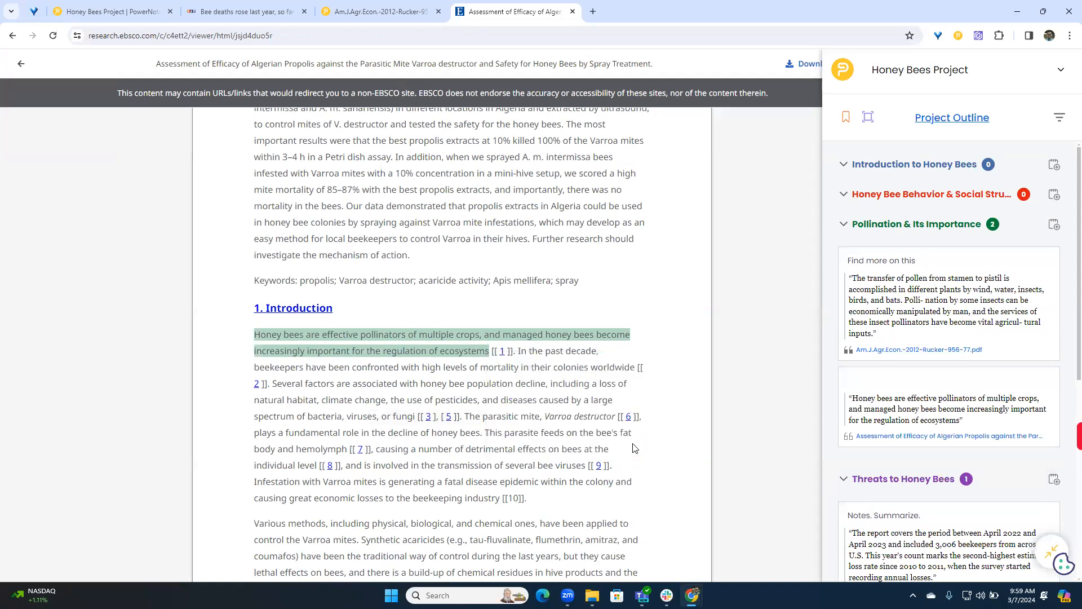
From the new quote's citation, record and save source notes stating "In the school library search" for where it was found and 2024 for publication
{"action": "left_click", "coordinate": [382, 336]}
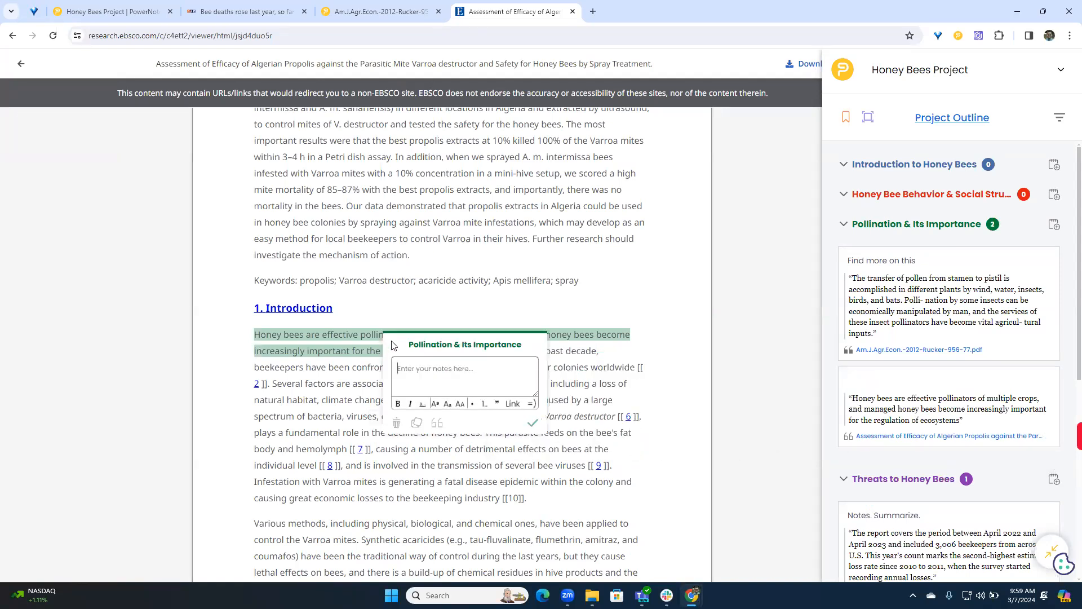
{"action": "left_click", "coordinate": [437, 424]}
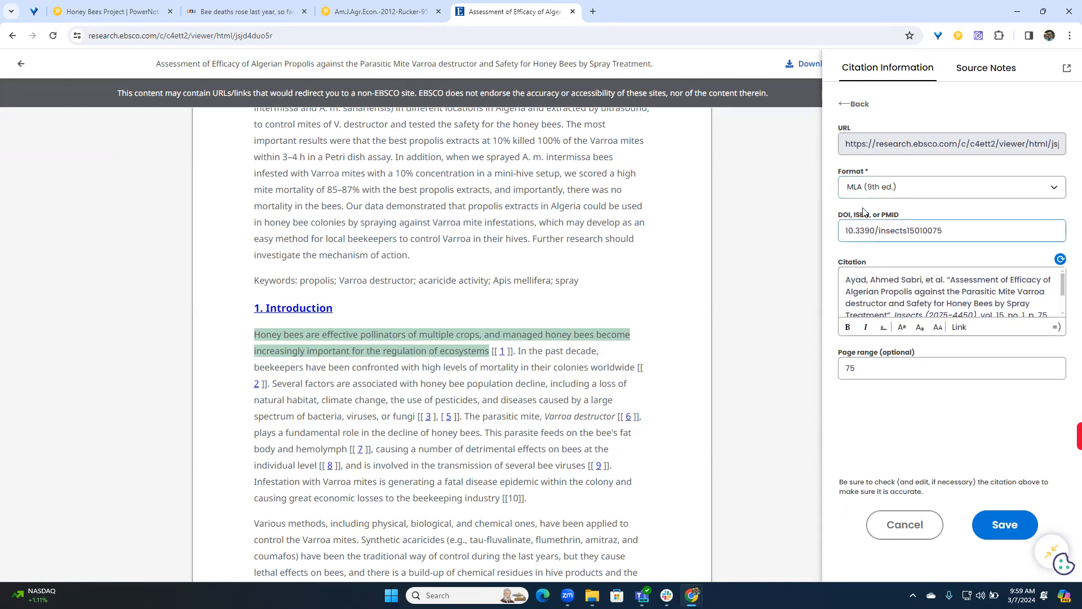
{"action": "left_click", "coordinate": [966, 75]}
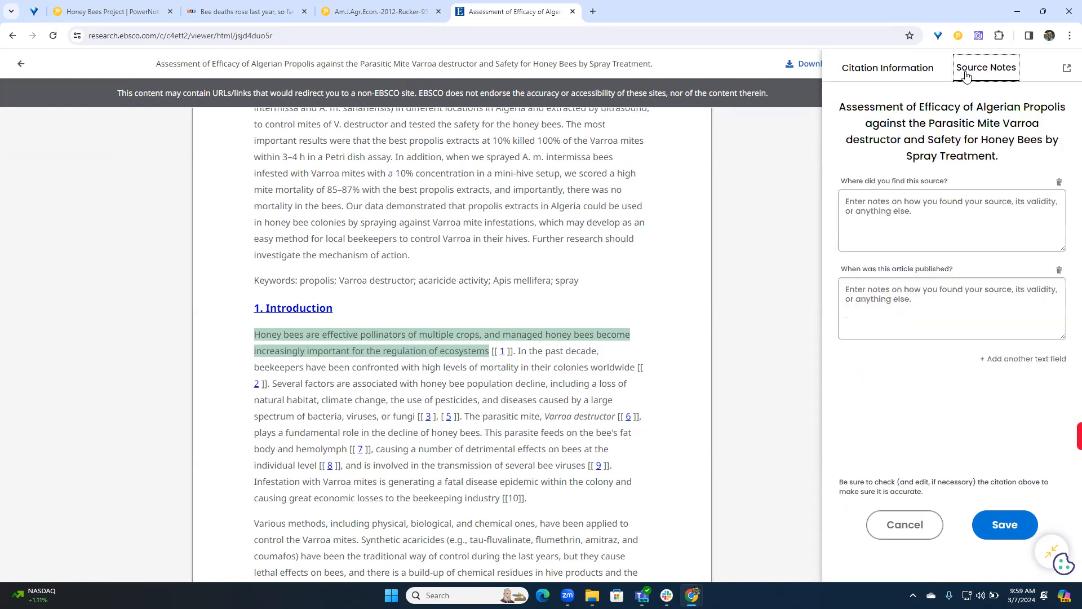
{"action": "left_click", "coordinate": [879, 244]}
{"action": "type", "text": "In"}
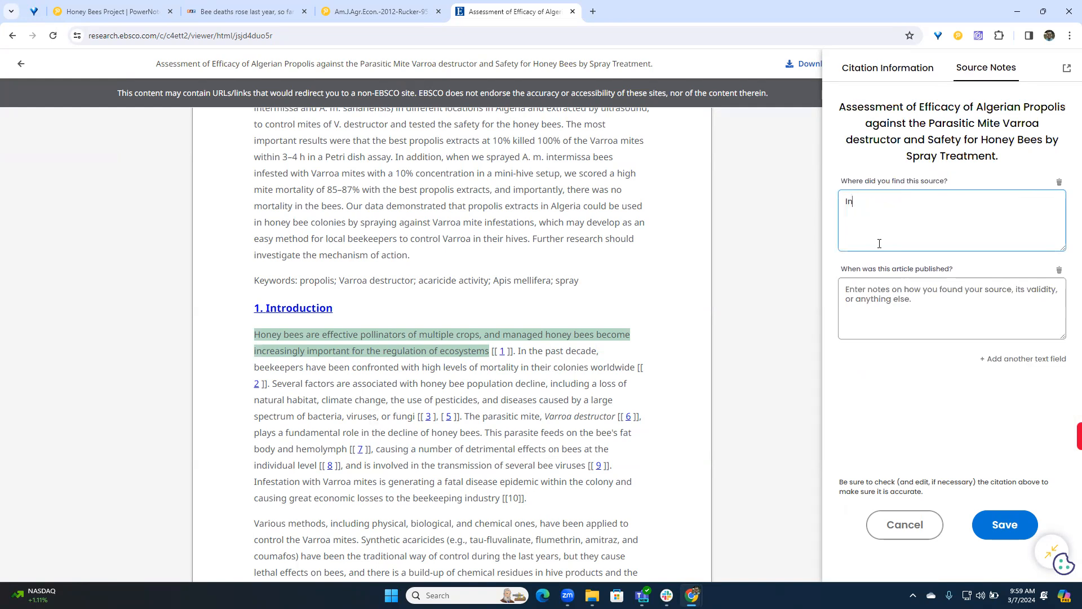
{"action": "type", "text": " the school library search"}
{"action": "left_click", "coordinate": [881, 328]}
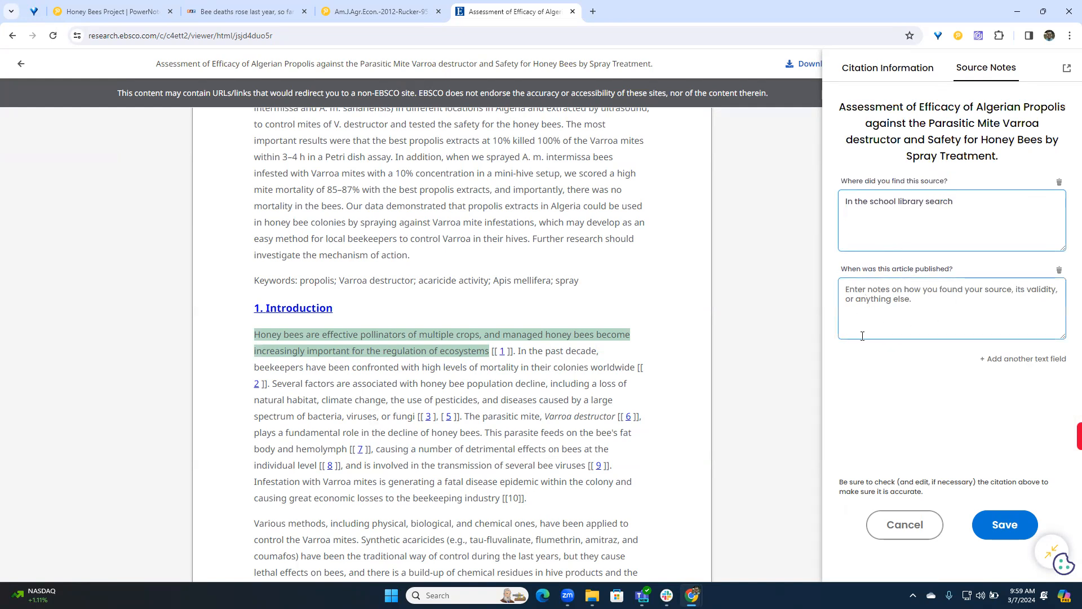
{"action": "scroll", "coordinate": [568, 352], "scroll_direction": "up", "scroll_amount": 8}
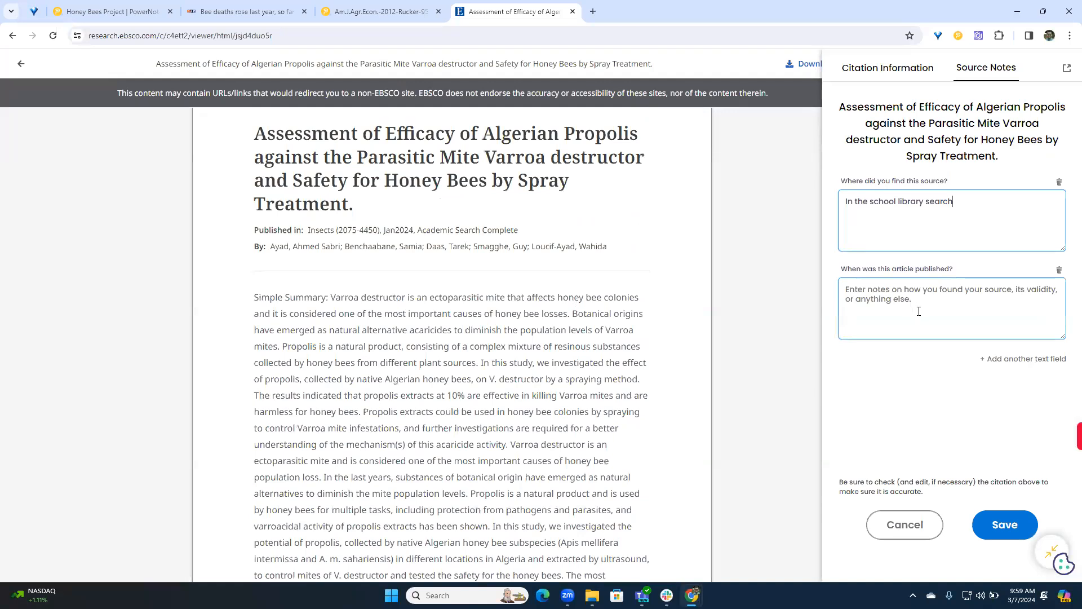
{"action": "left_click", "coordinate": [955, 310]}
{"action": "type", "text": "2024"}
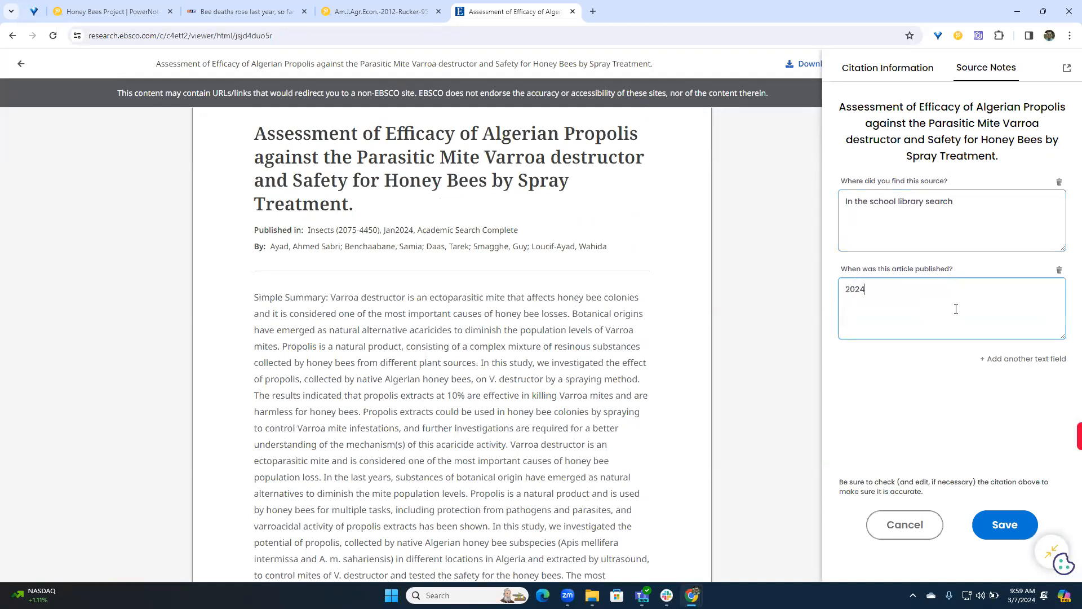
{"action": "left_click", "coordinate": [997, 526]}
{"action": "scroll", "coordinate": [939, 451], "scroll_direction": "down", "scroll_amount": 5}
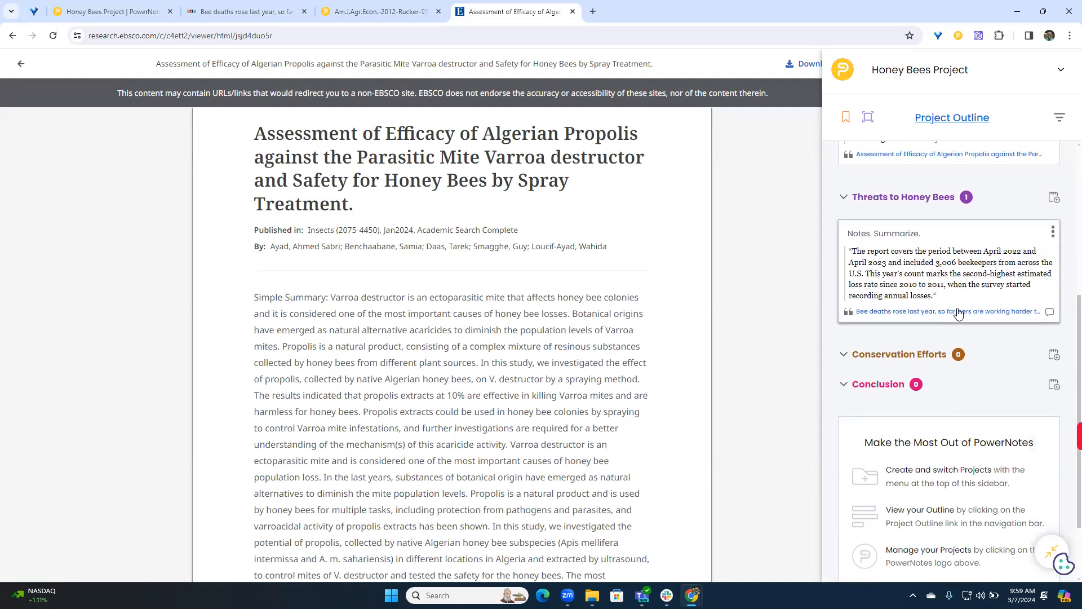
{"action": "scroll", "coordinate": [952, 327], "scroll_direction": "up", "scroll_amount": 4}
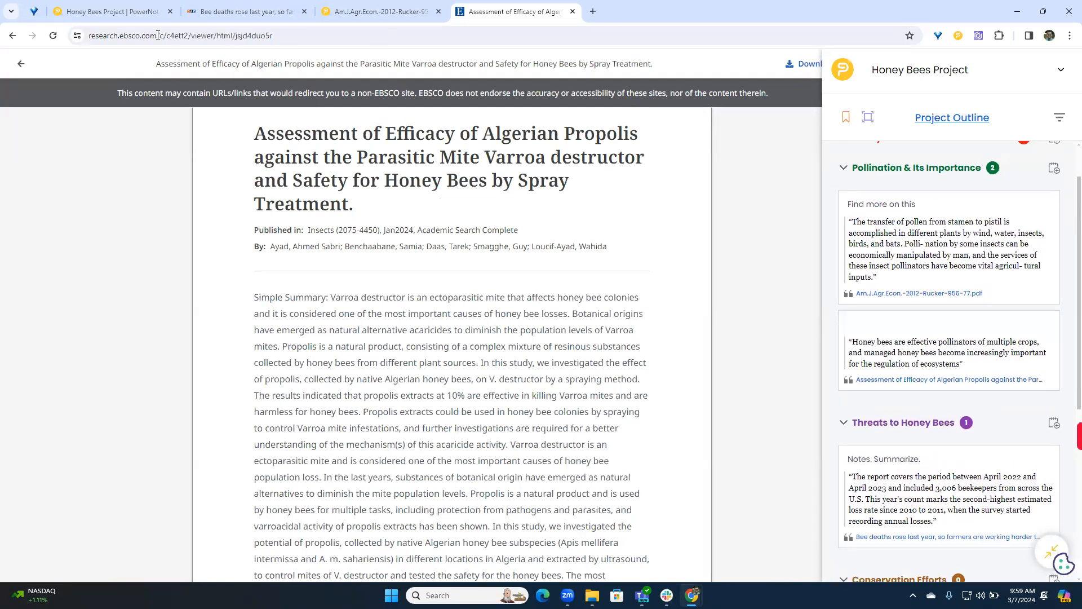
In the Honey Bees Project outline, export a Word bibliography covering Introduction to Honey Bees and Honey Bee Behavior & Social Structure, without unapproved citations
{"action": "left_click", "coordinate": [125, 12]}
{"action": "scroll", "coordinate": [524, 203], "scroll_direction": "up", "scroll_amount": 2}
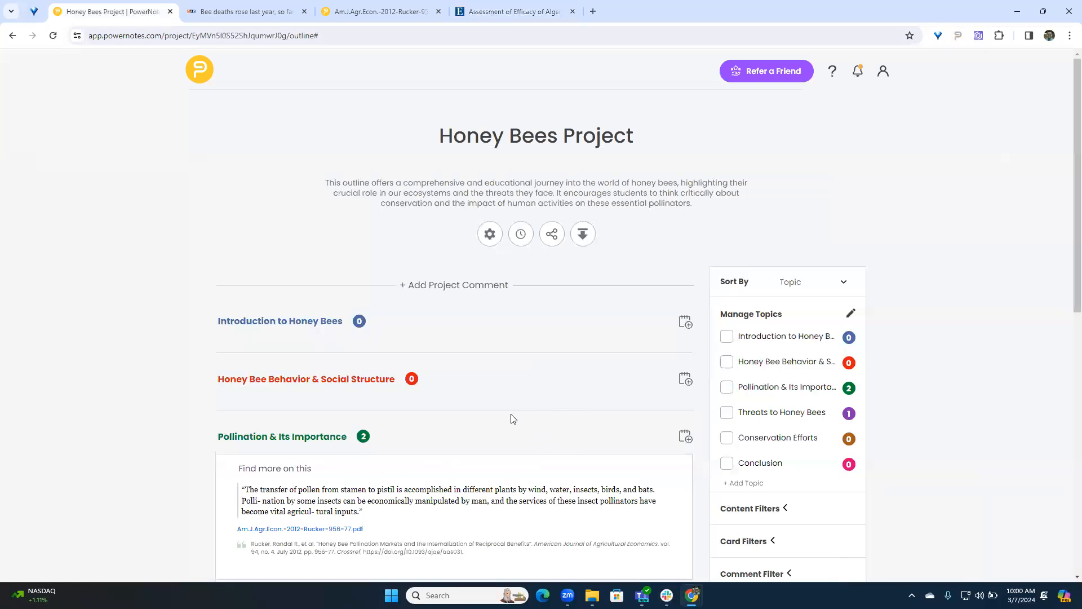
{"action": "left_click", "coordinate": [580, 234]}
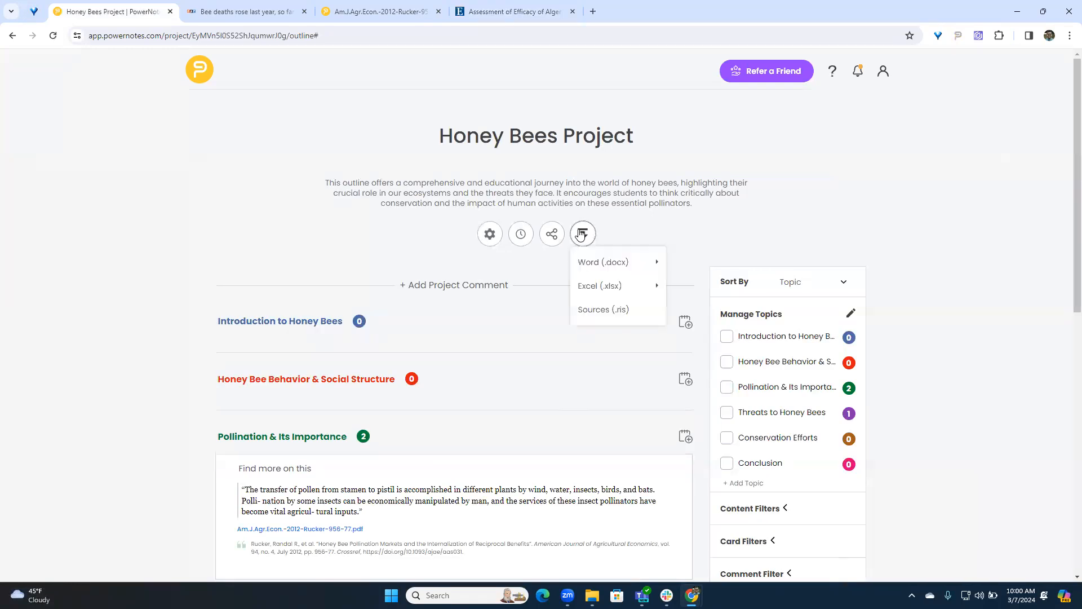
{"action": "mouse_move", "coordinate": [589, 261]}
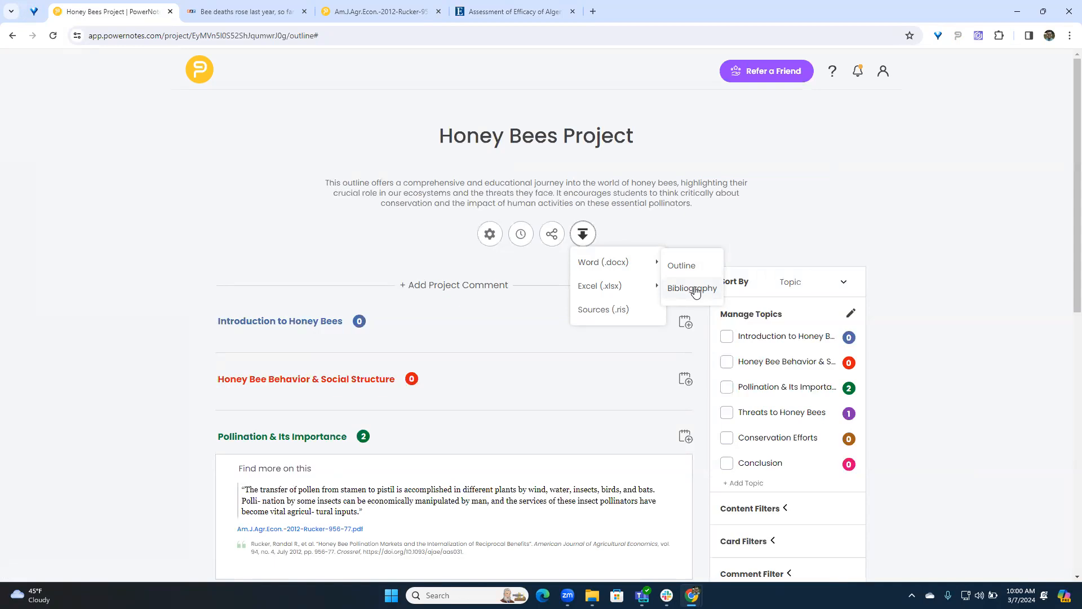
{"action": "left_click", "coordinate": [685, 288]}
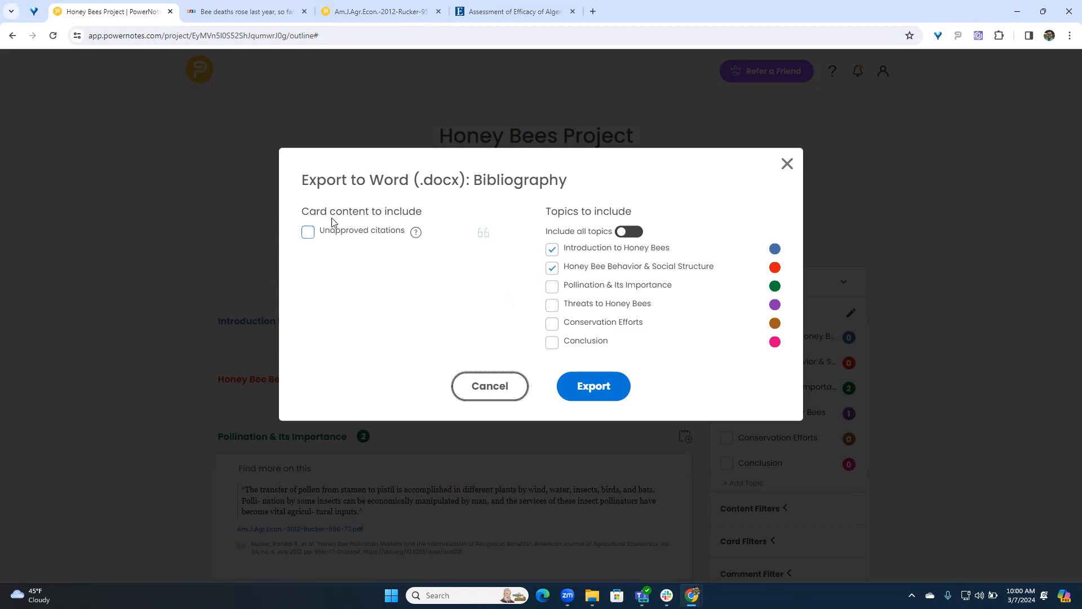
{"action": "mouse_move", "coordinate": [412, 235]}
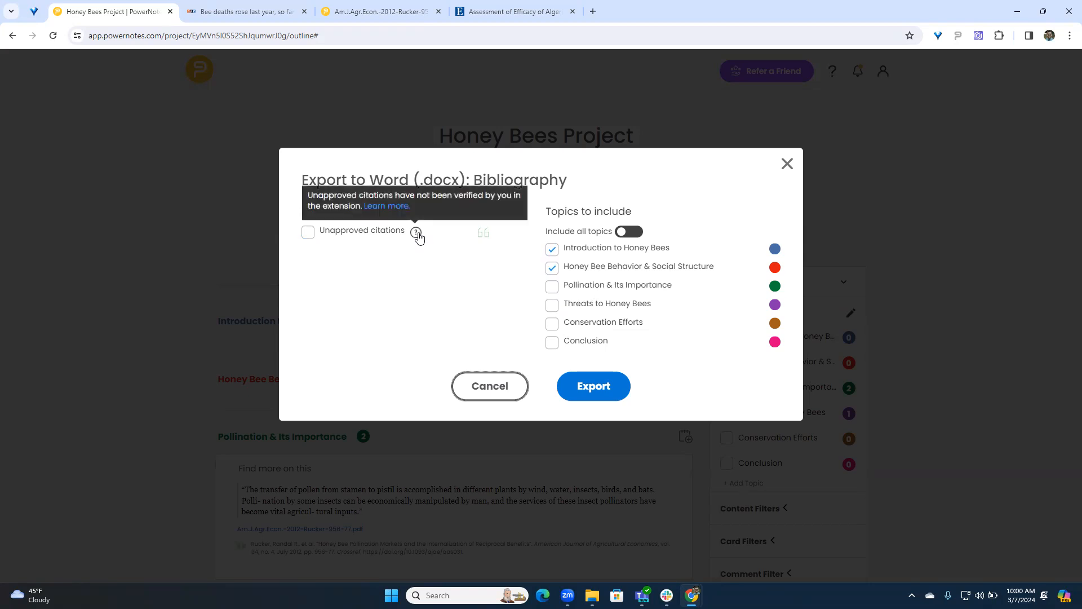
{"action": "left_click", "coordinate": [591, 392]}
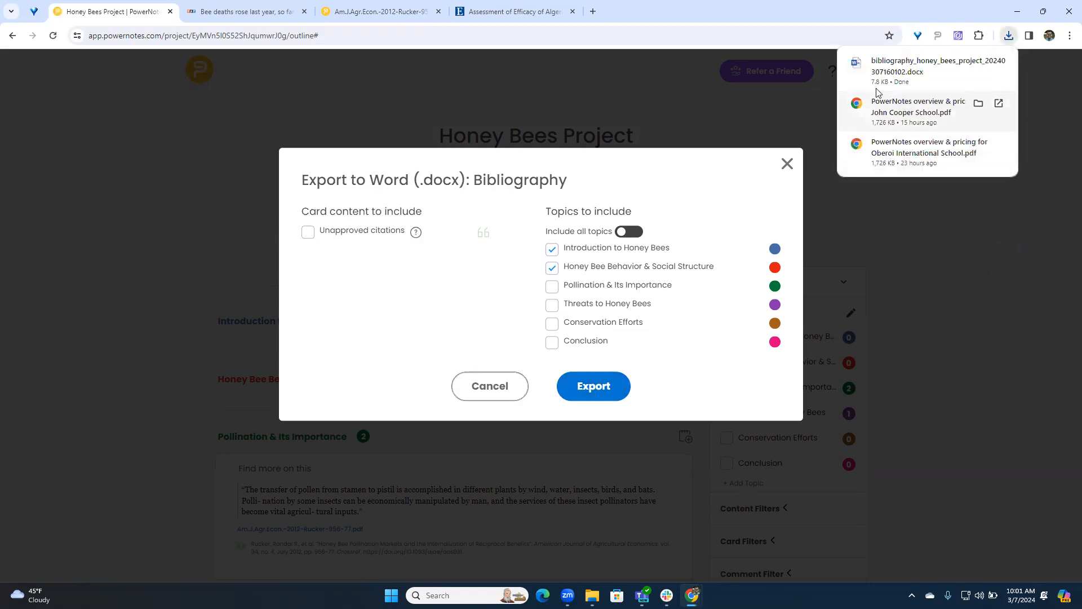
Open the exported bibliography in Word with editing enabled, check its contents, and return to the export options
{"action": "left_click", "coordinate": [890, 68]}
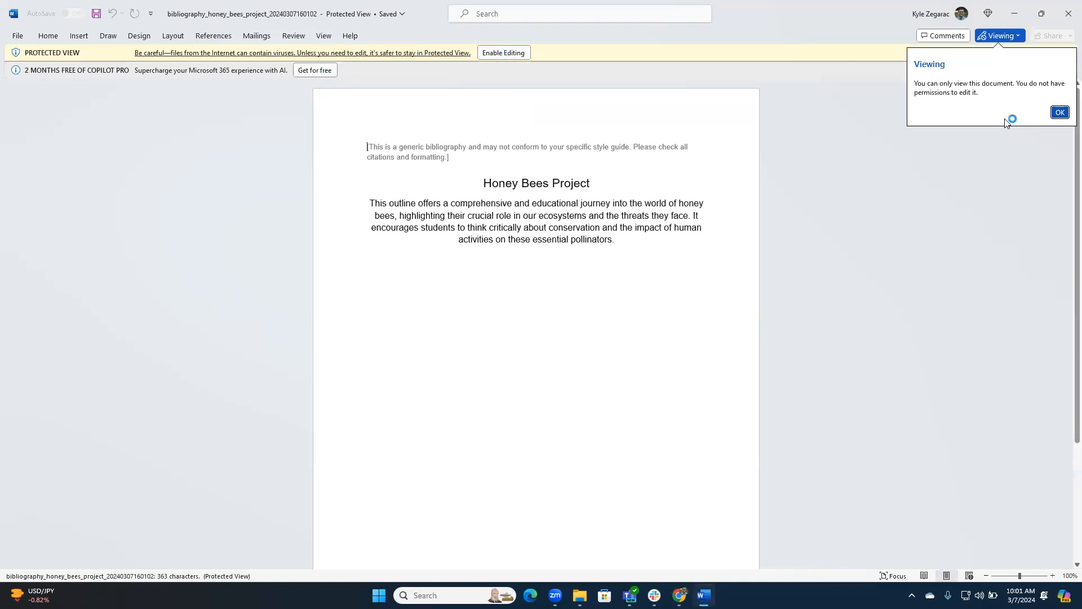
{"action": "left_click", "coordinate": [1060, 112]}
{"action": "left_click", "coordinate": [503, 53]}
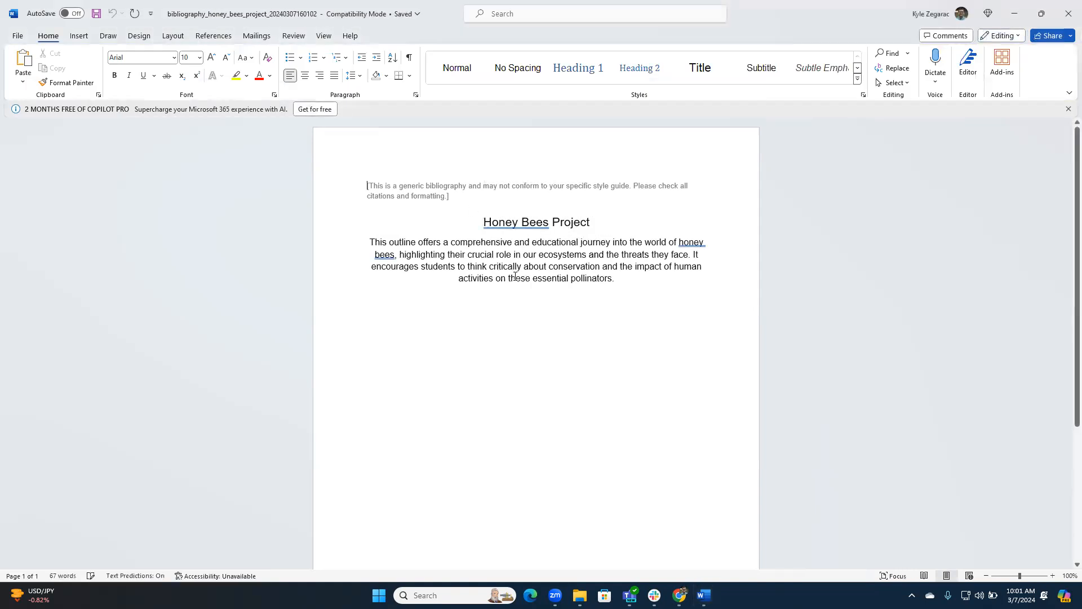
{"action": "scroll", "coordinate": [541, 304], "scroll_direction": "down", "scroll_amount": 3}
{"action": "scroll", "coordinate": [563, 314], "scroll_direction": "up", "scroll_amount": 3}
{"action": "left_click", "coordinate": [1014, 14]}
Add Pollination & Its Importance, Threats to Honey Bees, Conservation Efforts and Conclusion to the included topics, and export the Word bibliography again
{"action": "left_click", "coordinate": [551, 287]}
{"action": "left_click", "coordinate": [552, 305]}
{"action": "left_click", "coordinate": [552, 323]}
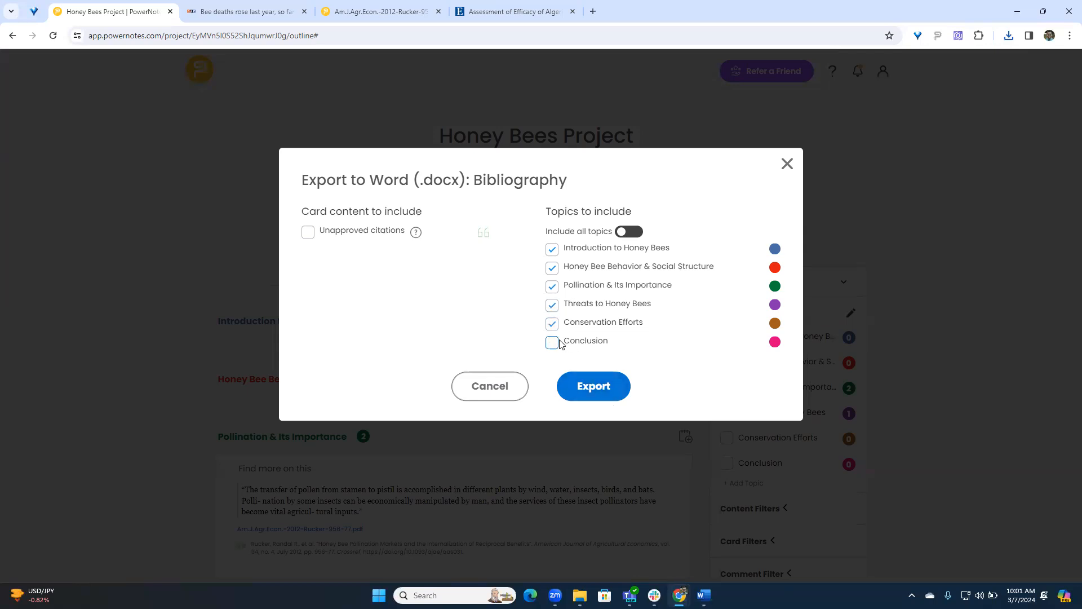
{"action": "left_click", "coordinate": [551, 342]}
{"action": "left_click", "coordinate": [588, 390]}
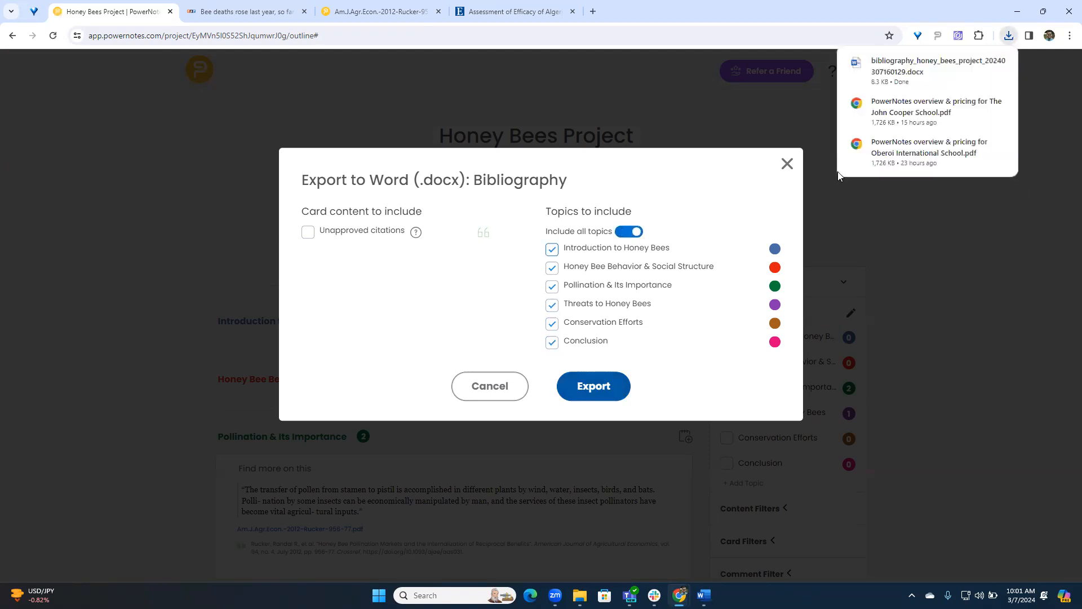
Open the newly exported all-topics bibliography in Word and enable editing
{"action": "left_click", "coordinate": [900, 66]}
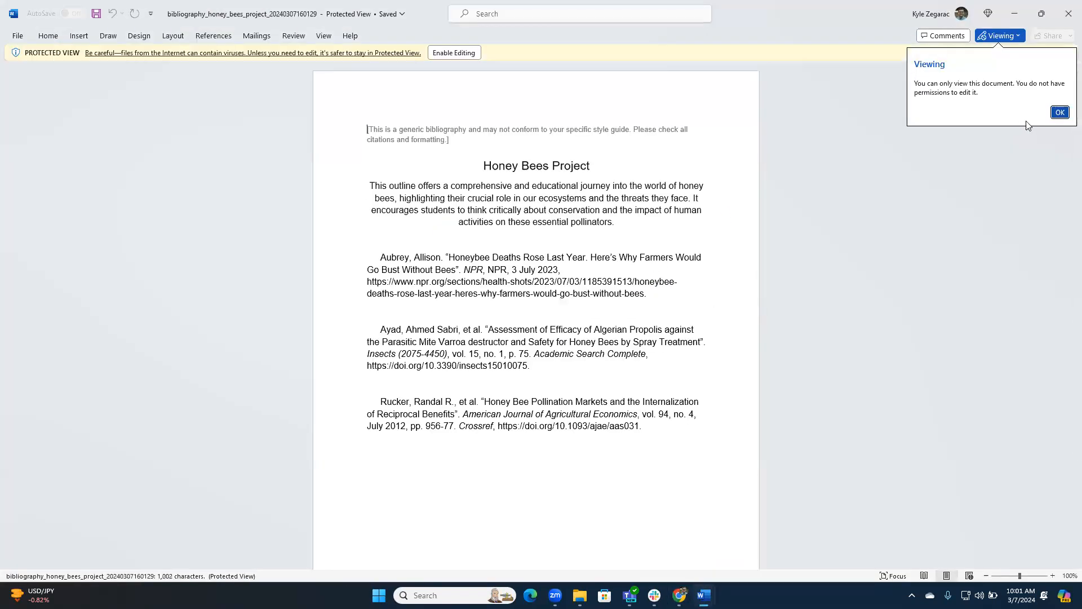
{"action": "left_click", "coordinate": [1061, 113]}
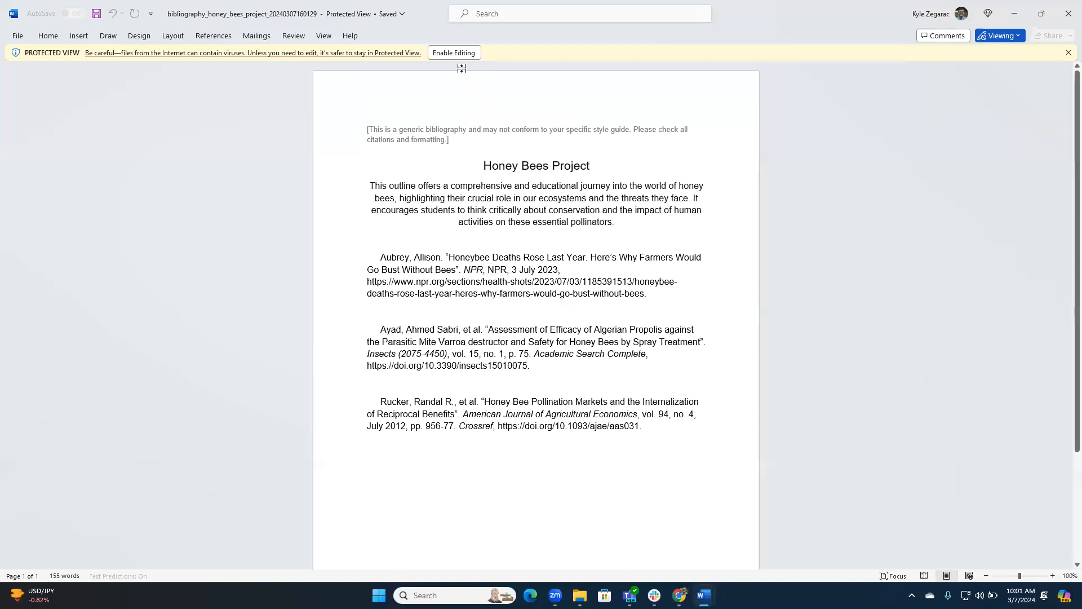
{"action": "left_click", "coordinate": [453, 53]}
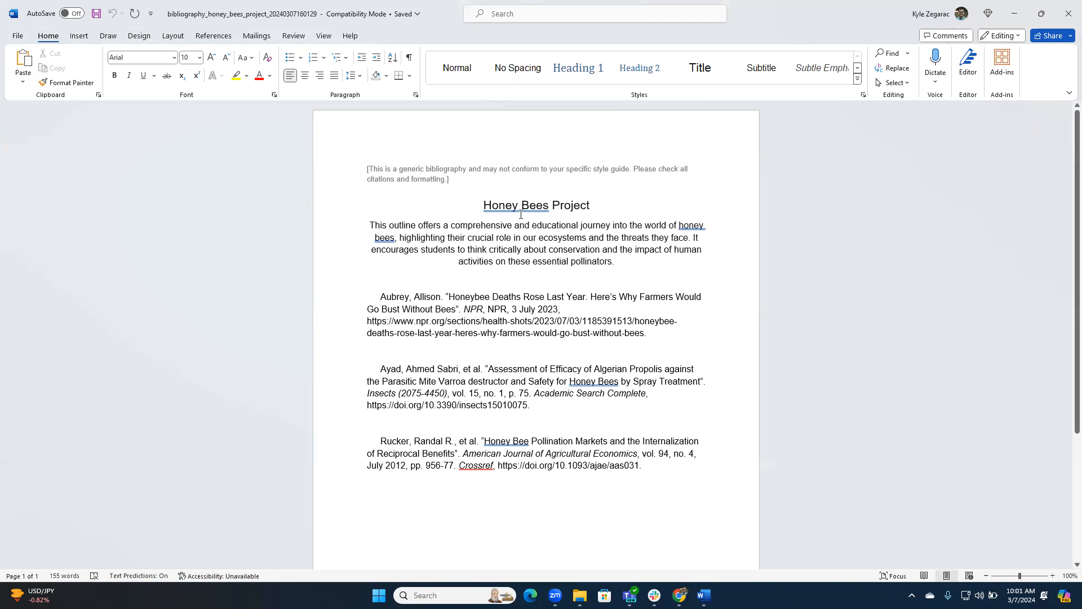
Review the bibliography's title and project description in Word, and return to the PowerNotes project outline
{"action": "triple_click", "coordinate": [599, 212]}
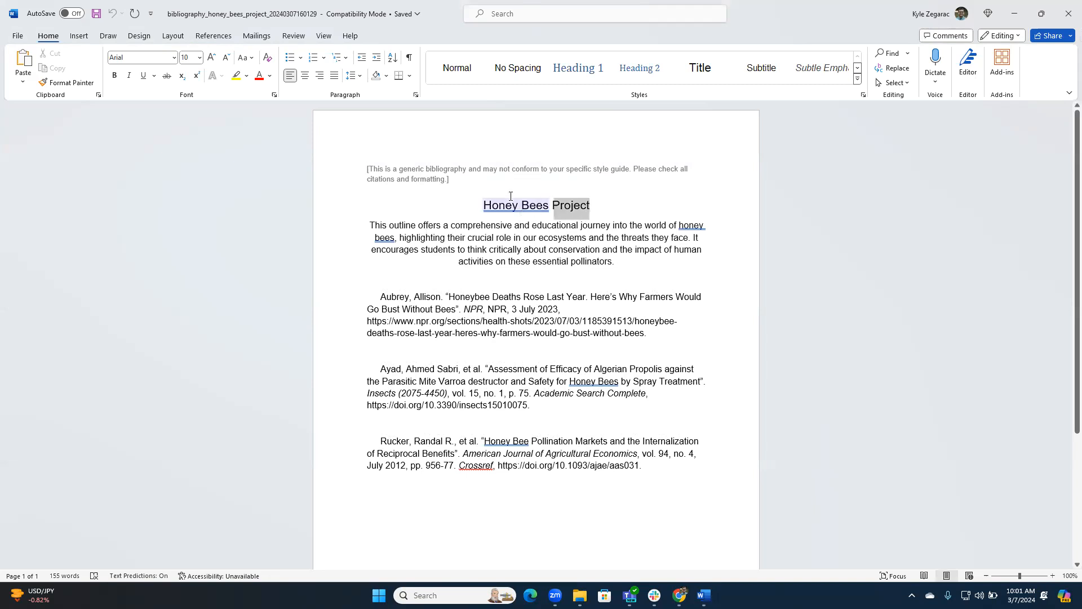
{"action": "left_click", "coordinate": [592, 208]}
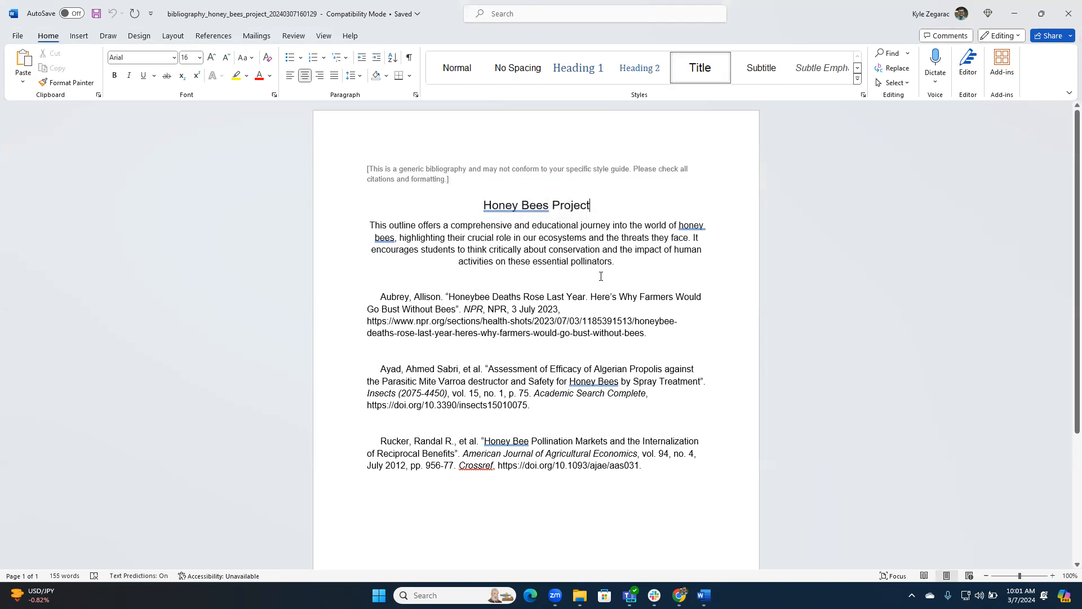
{"action": "left_click_drag", "start_coordinate": [617, 262], "coordinate": [365, 230]}
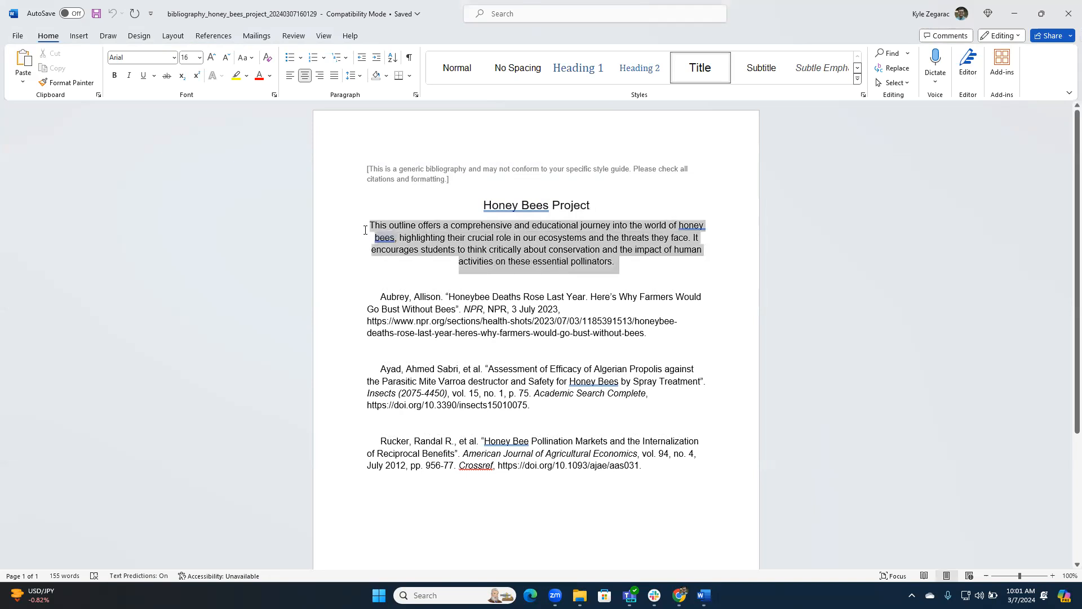
{"action": "left_click", "coordinate": [664, 263]}
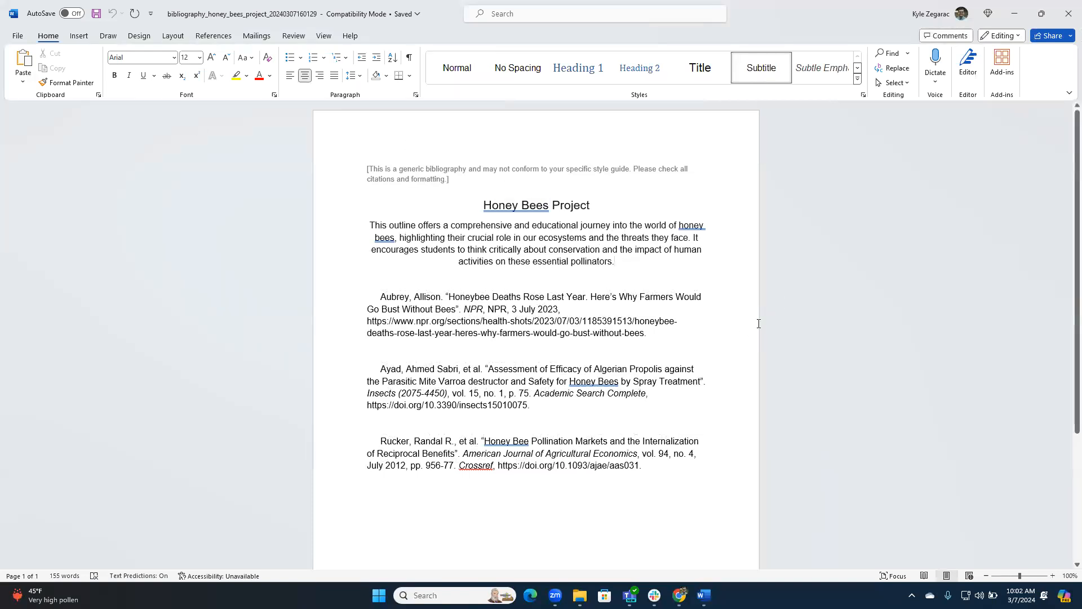
{"action": "left_click", "coordinate": [996, 13]}
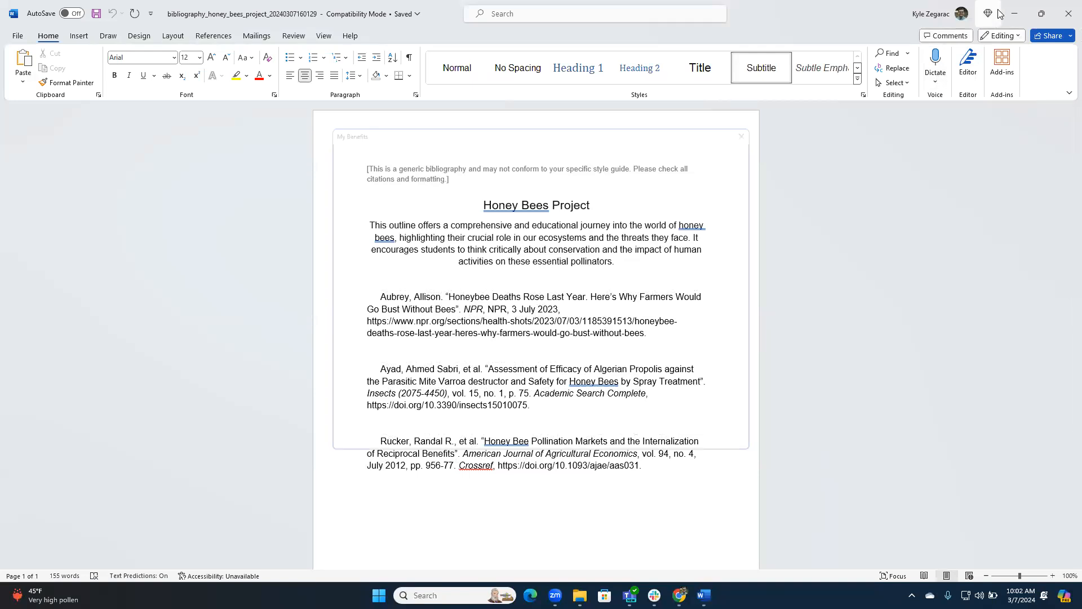
{"action": "left_click", "coordinate": [769, 112]}
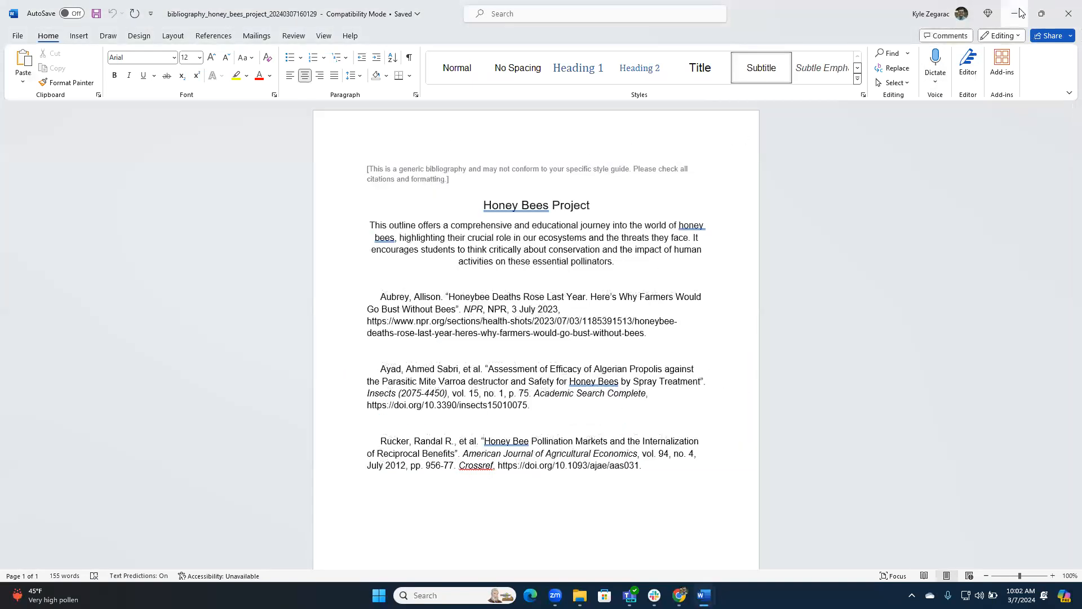
{"action": "left_click", "coordinate": [1017, 13]}
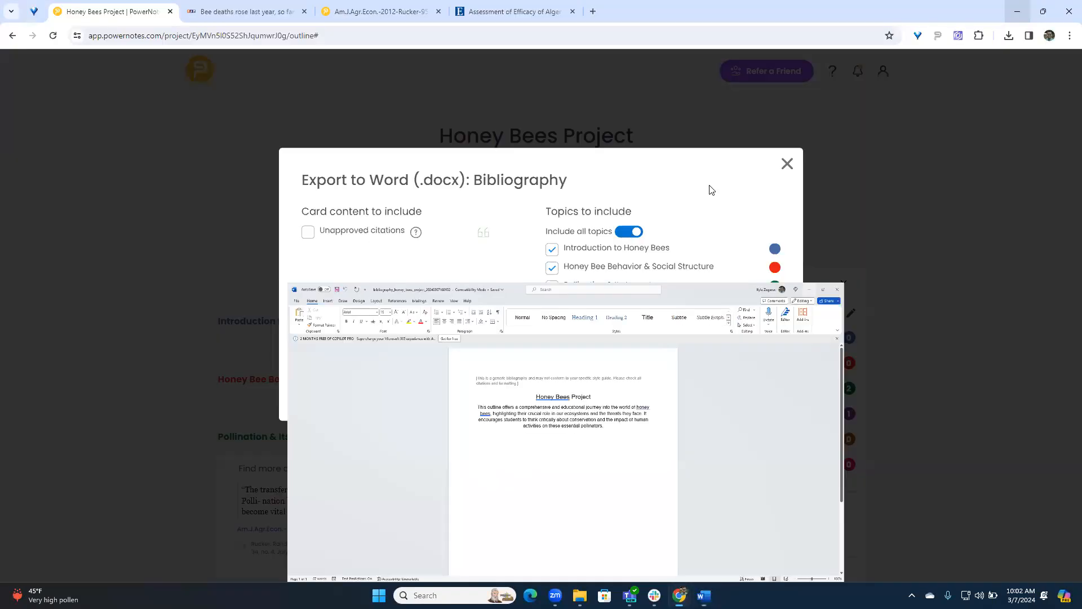
{"action": "left_click", "coordinate": [786, 164]}
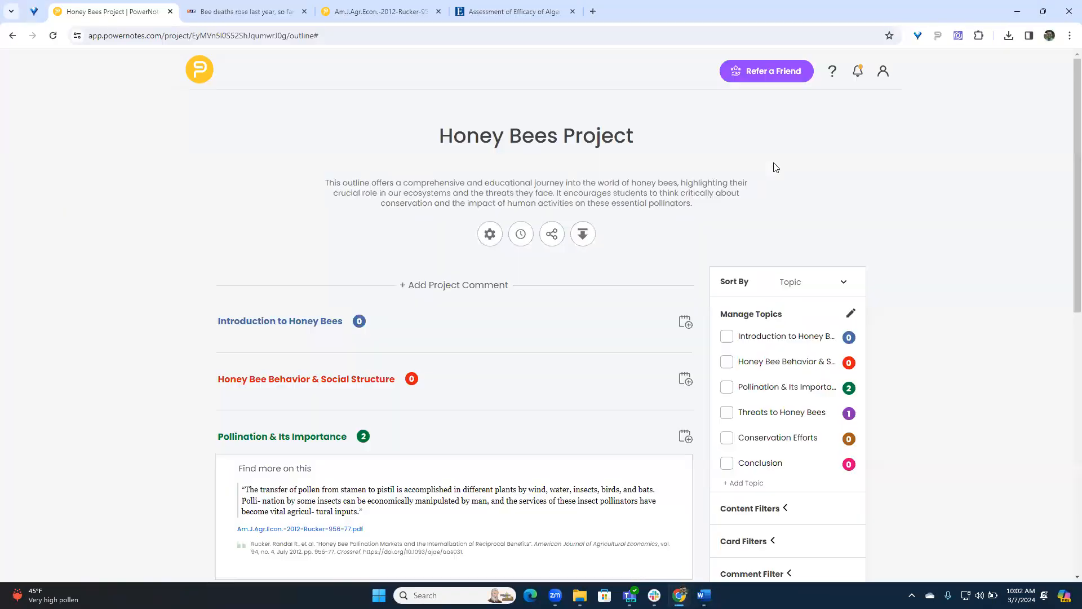
{"action": "left_click", "coordinate": [583, 233]}
{"action": "mouse_move", "coordinate": [589, 272]}
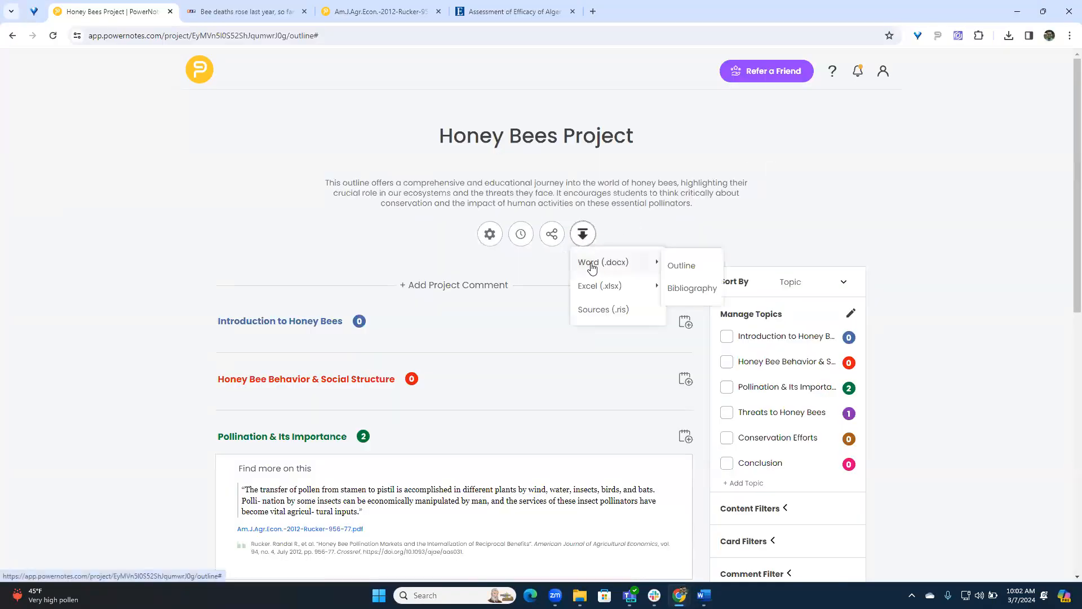
{"action": "left_click", "coordinate": [692, 288]}
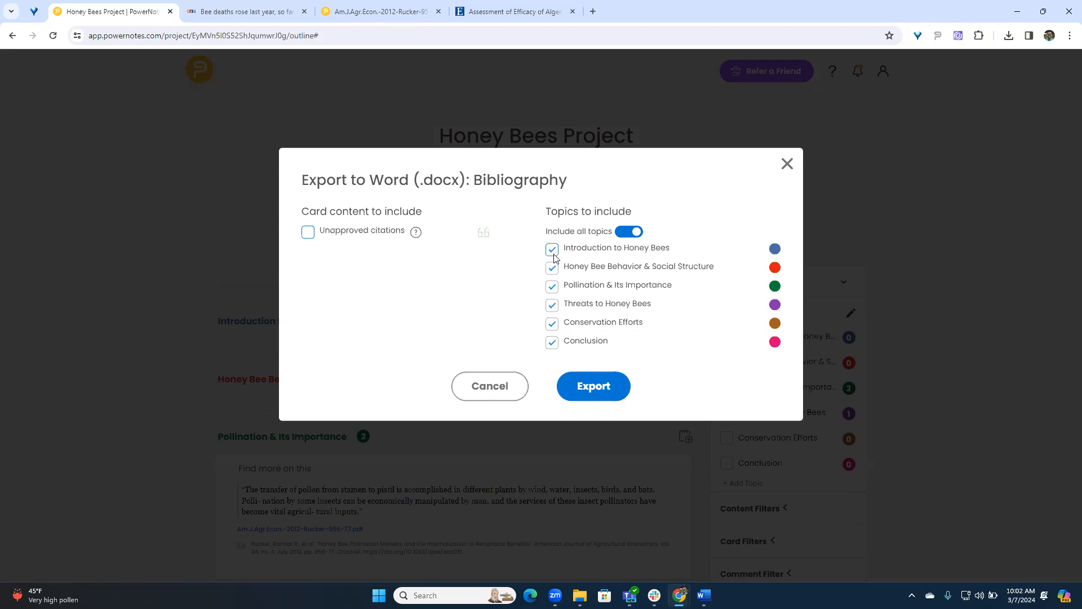
{"action": "left_click", "coordinate": [635, 232]}
{"action": "left_click", "coordinate": [635, 232]}
{"action": "left_click", "coordinate": [788, 165]}
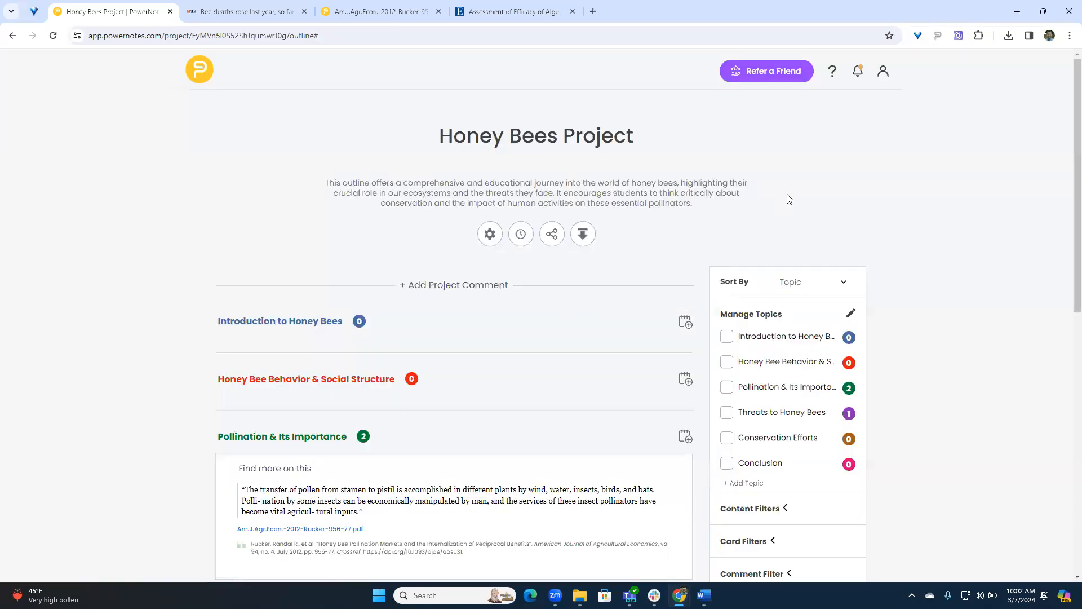
Export the project's Source Notes to Excel (.xlsx) with all topics included
{"action": "left_click", "coordinate": [580, 244]}
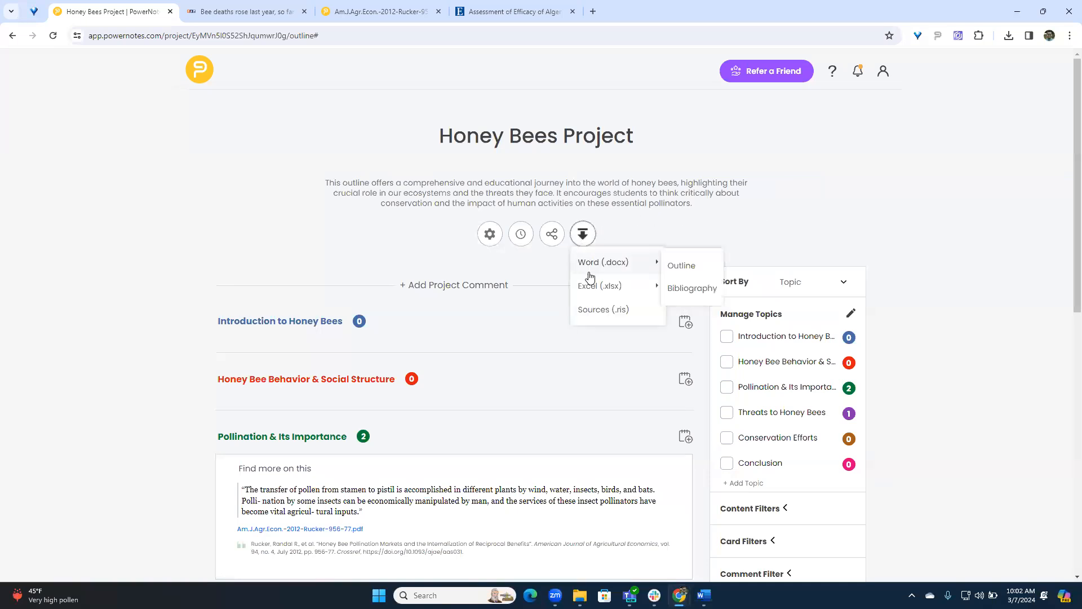
{"action": "mouse_move", "coordinate": [591, 288]}
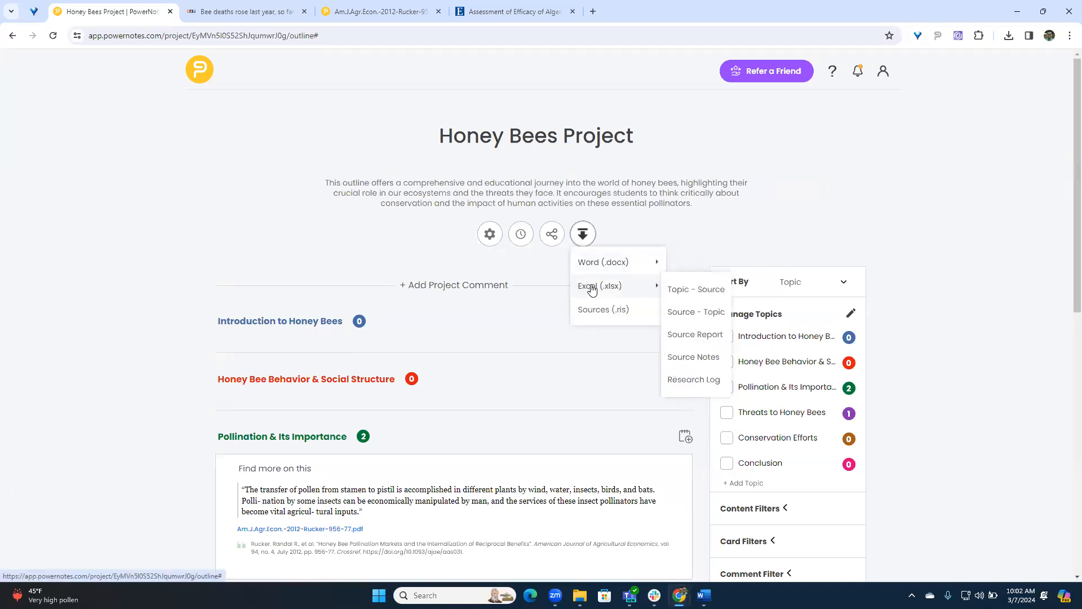
{"action": "mouse_move", "coordinate": [599, 268]}
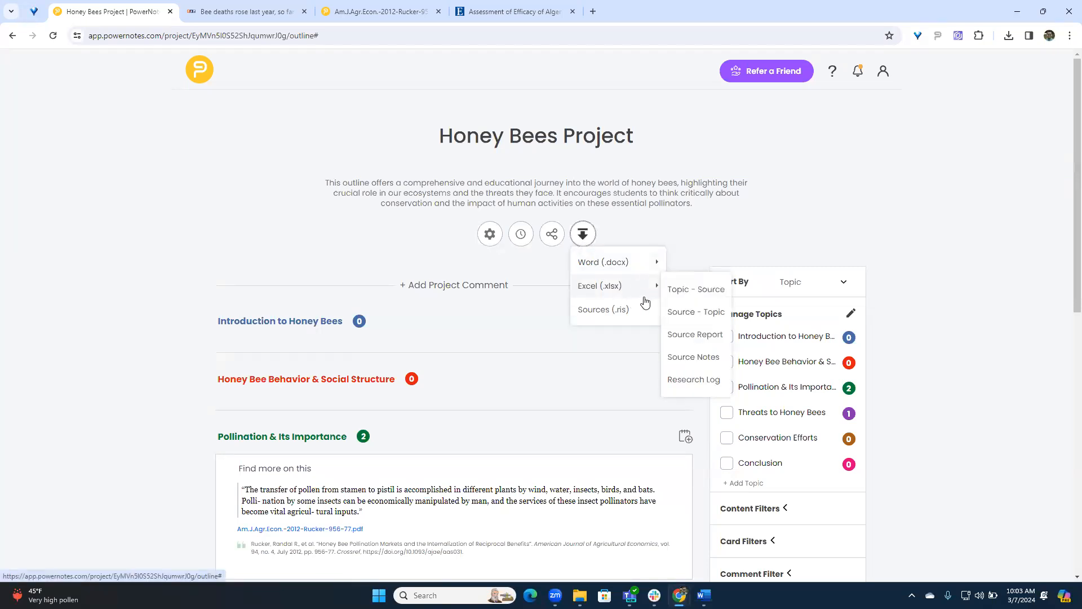
{"action": "left_click", "coordinate": [688, 358]}
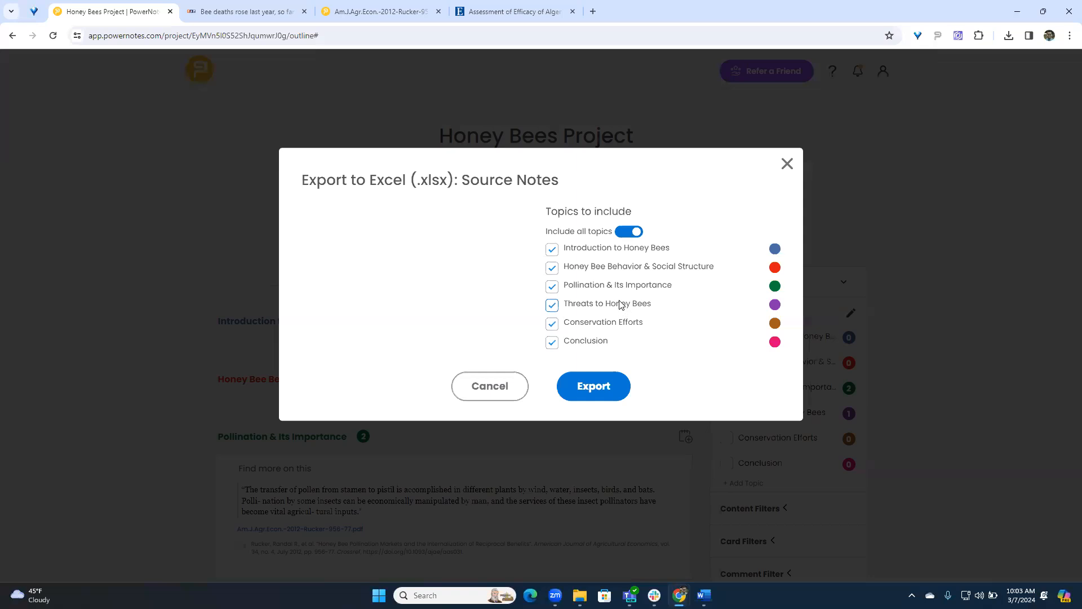
{"action": "left_click", "coordinate": [597, 385]}
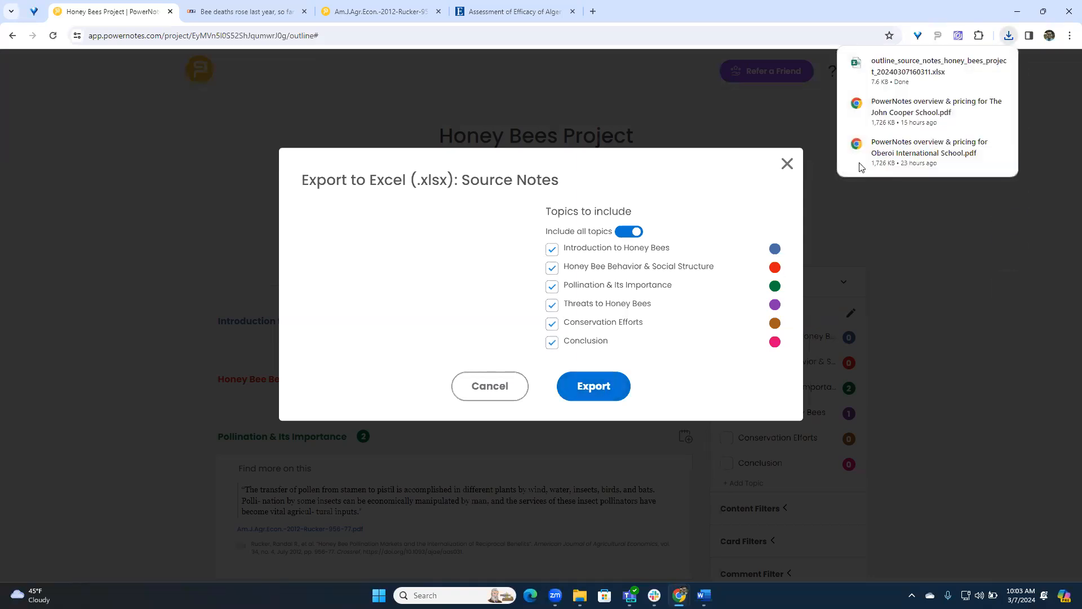
Open the exported source notes in Excel with editing enabled, review the source, location and publication columns, and return to the PowerNotes outline
{"action": "left_click", "coordinate": [886, 70]}
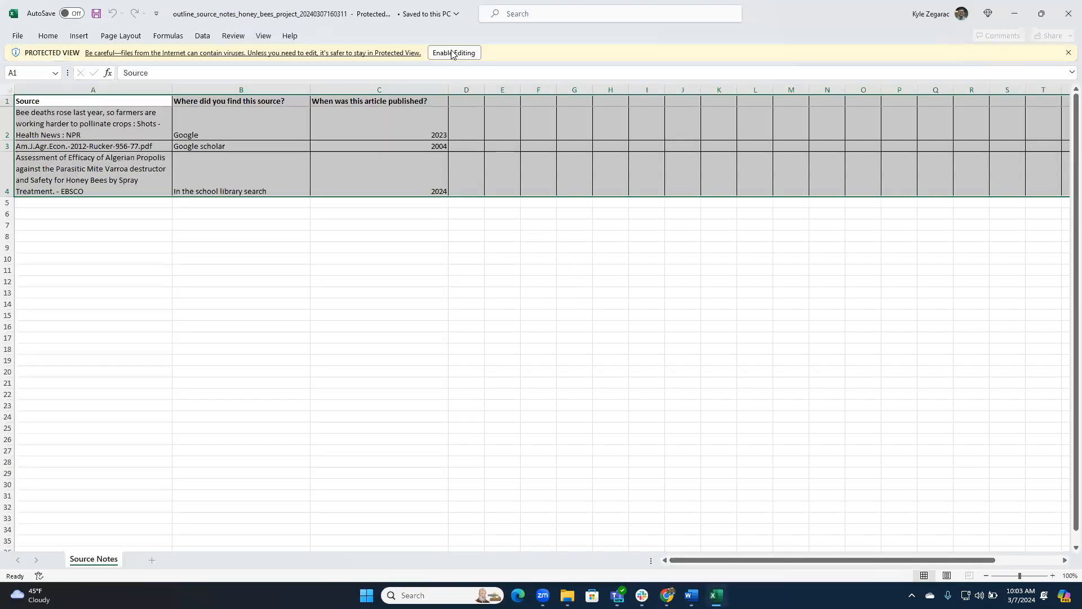
{"action": "left_click", "coordinate": [453, 53]}
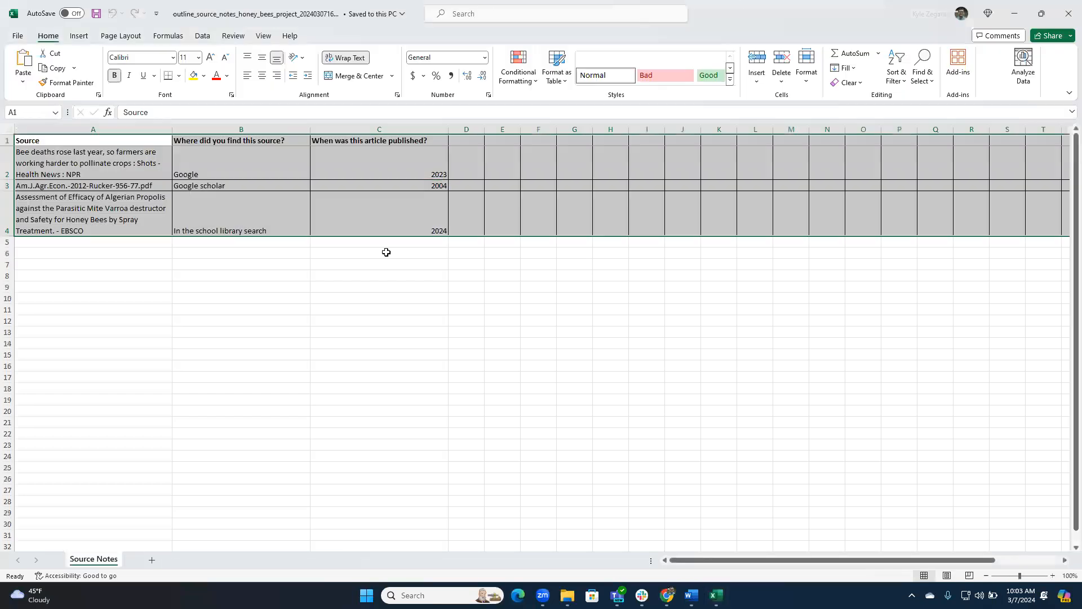
{"action": "left_click", "coordinate": [369, 276]}
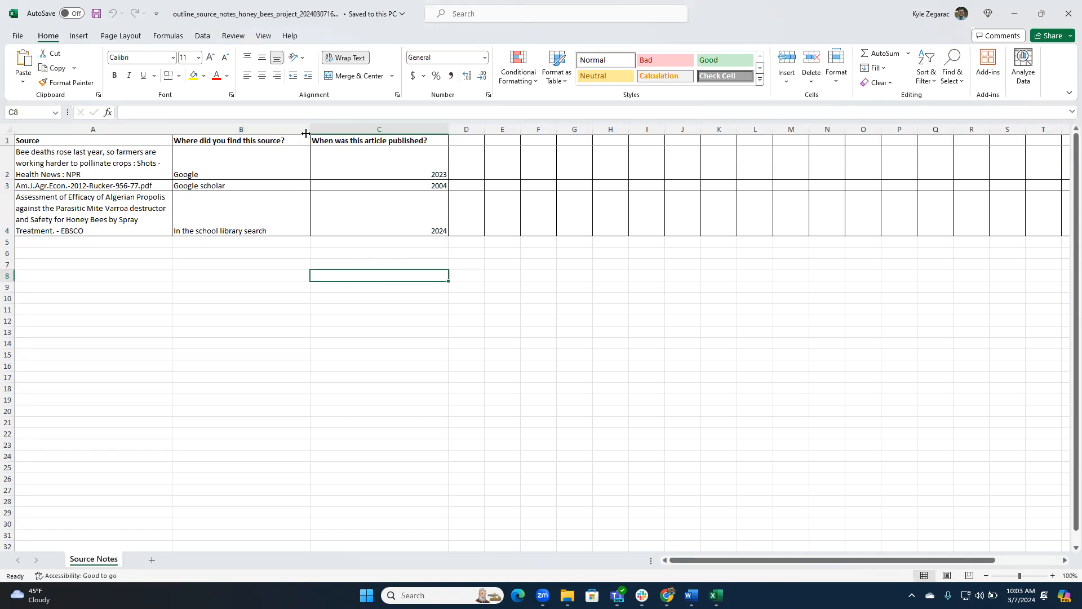
{"action": "left_click", "coordinate": [96, 130]}
{"action": "left_click", "coordinate": [314, 376]}
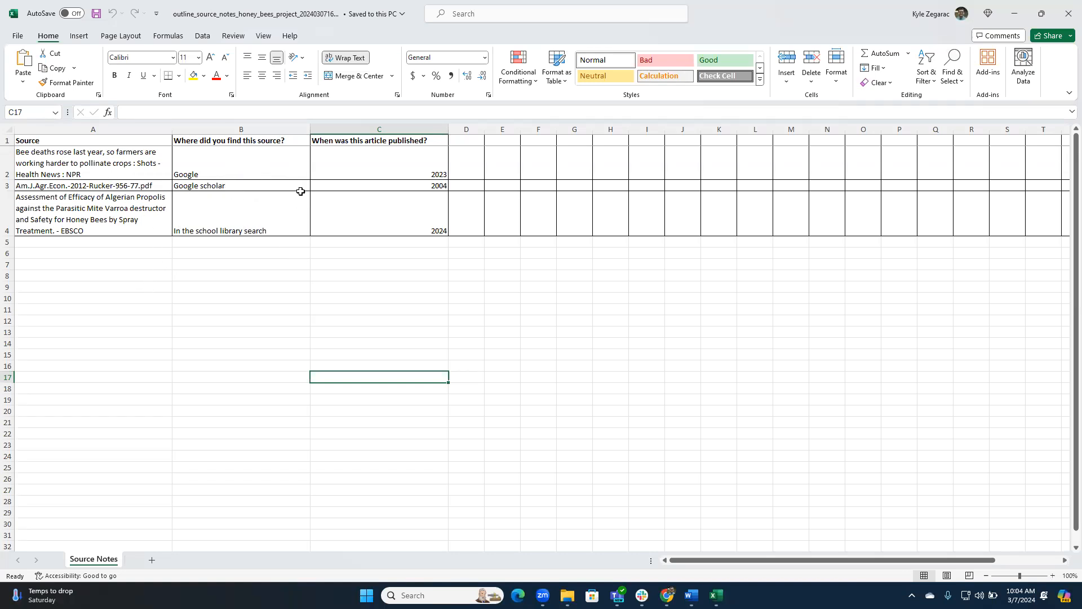
{"action": "left_click", "coordinate": [1014, 13]}
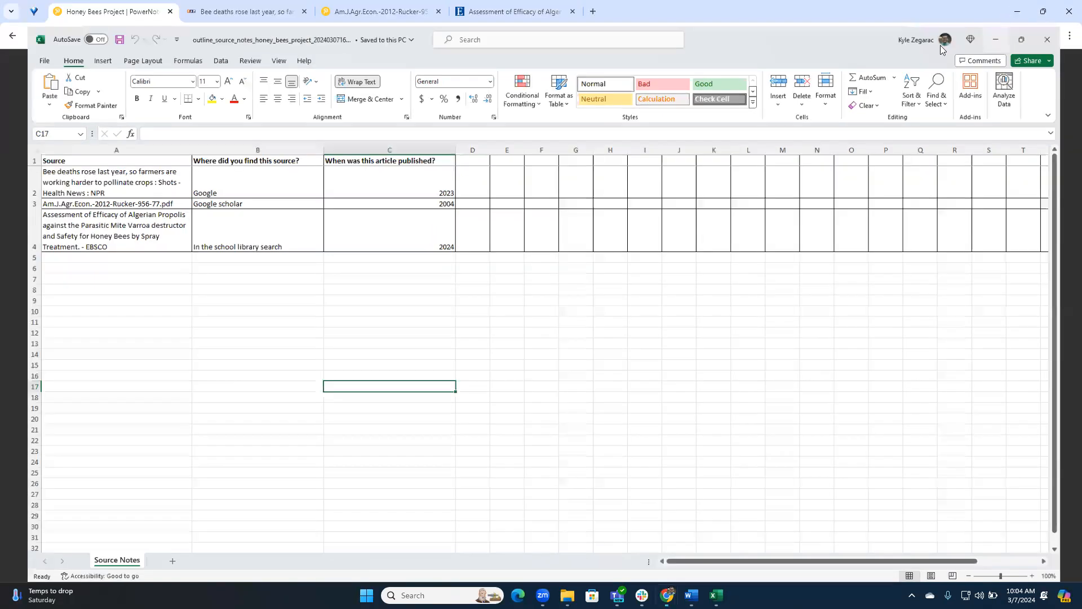
{"action": "left_click", "coordinate": [787, 166]}
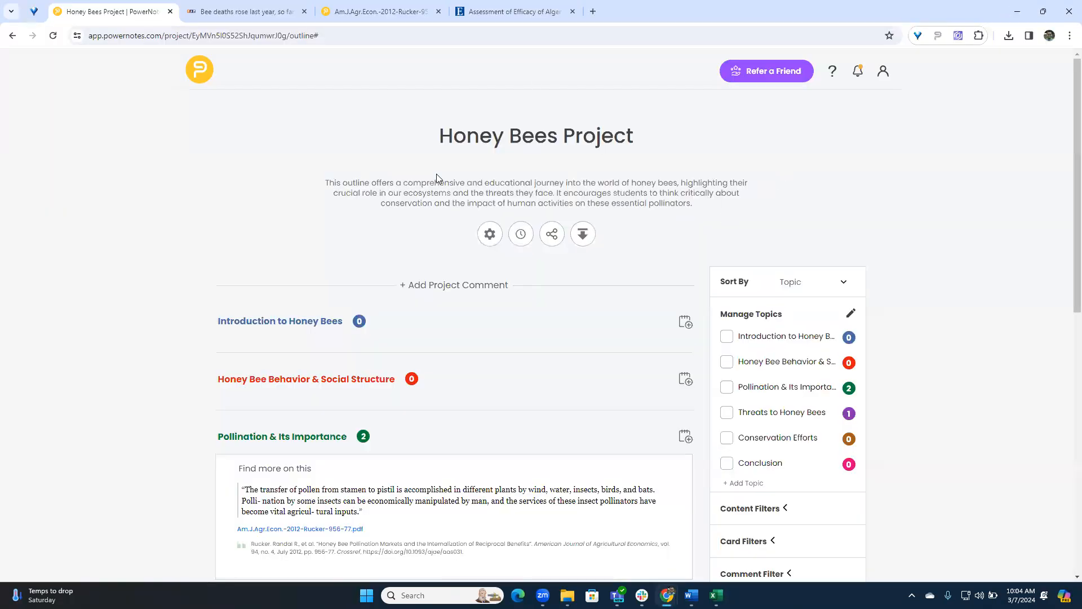